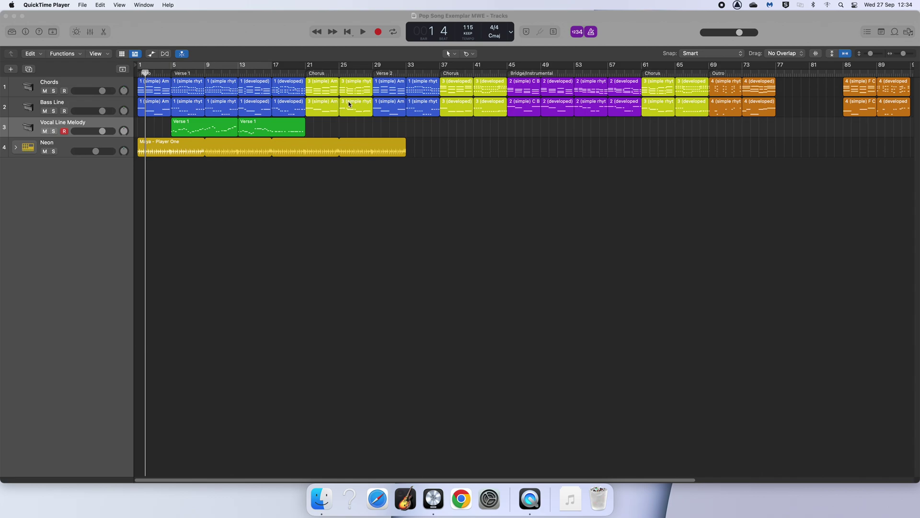
Mute the Neon drummer track and delete it together with its regions
left_click(133, 41)
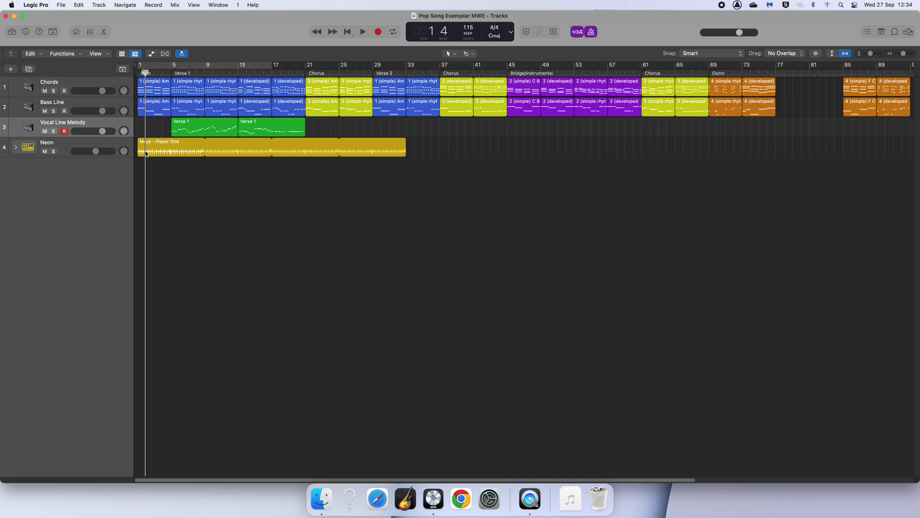
left_click(44, 152)
left_click(75, 144)
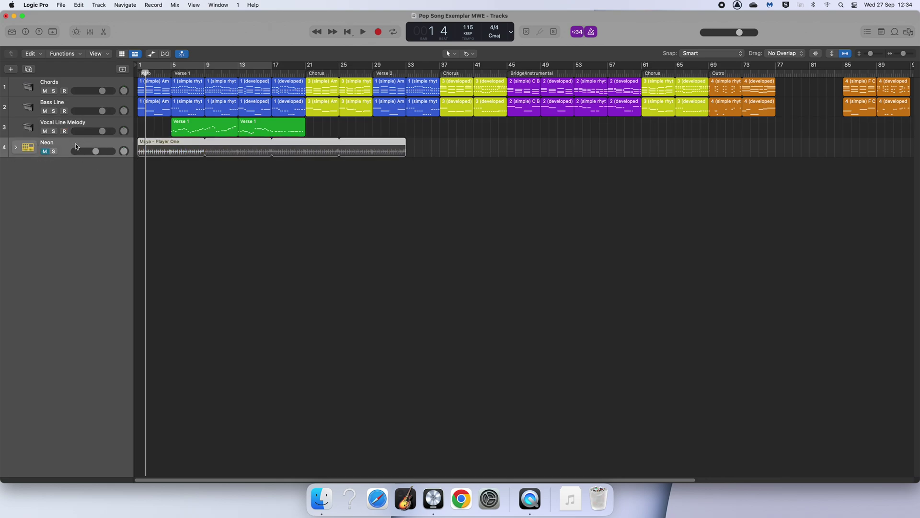
right_click(75, 145)
left_click(80, 203)
left_click(481, 185)
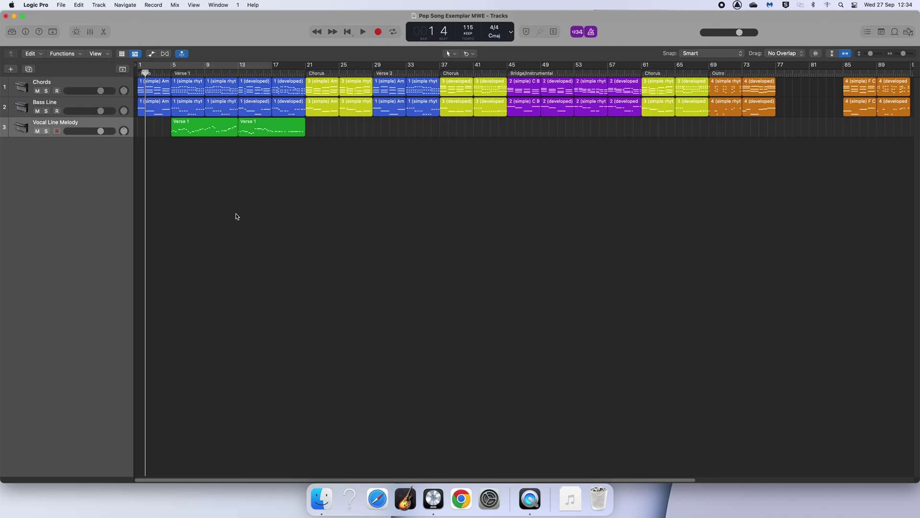
Create one new software instrument track and show its inspector in place of the library
left_click(10, 70)
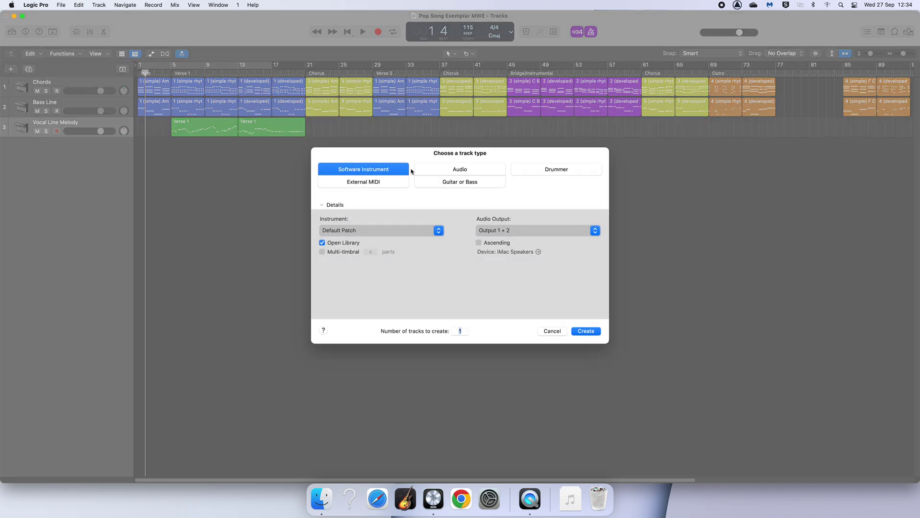
left_click(589, 332)
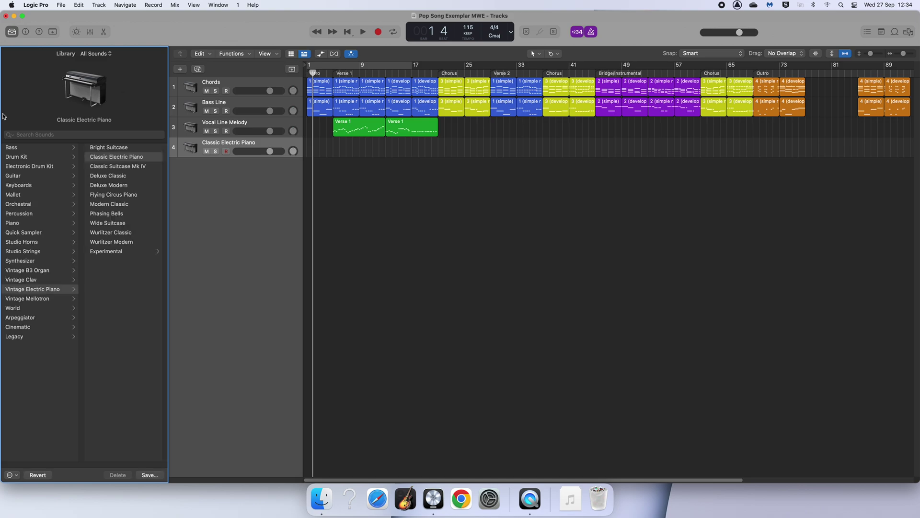
left_click(26, 32)
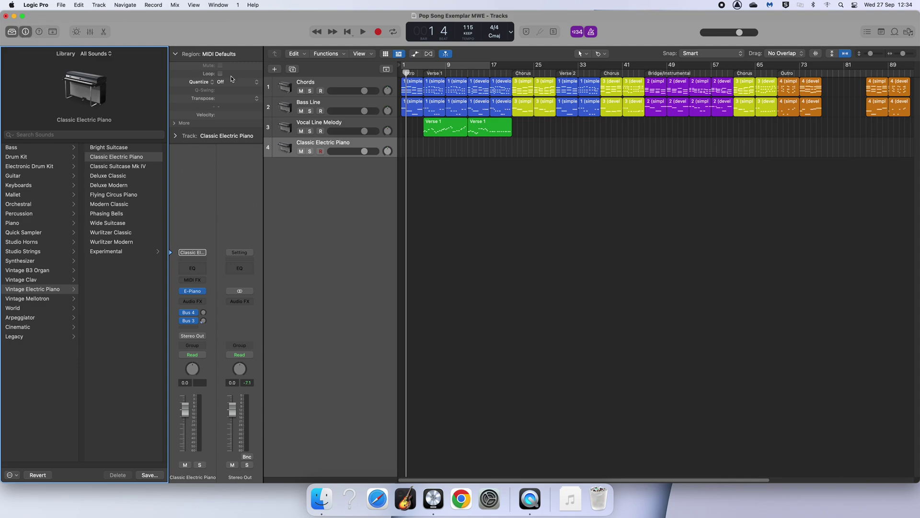
left_click(10, 33)
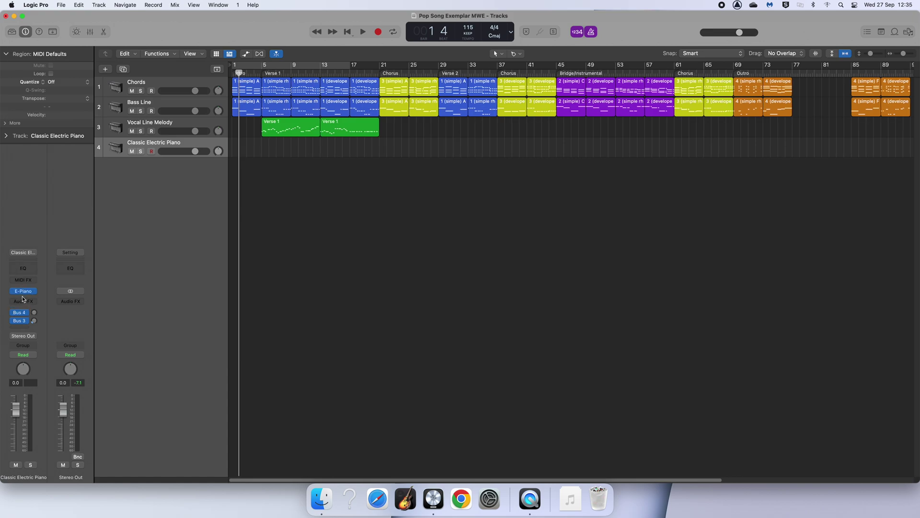
Replace the new track's electric piano instrument with the Ultrabeat drum machine and preview its default pattern
mouse_move(23, 296)
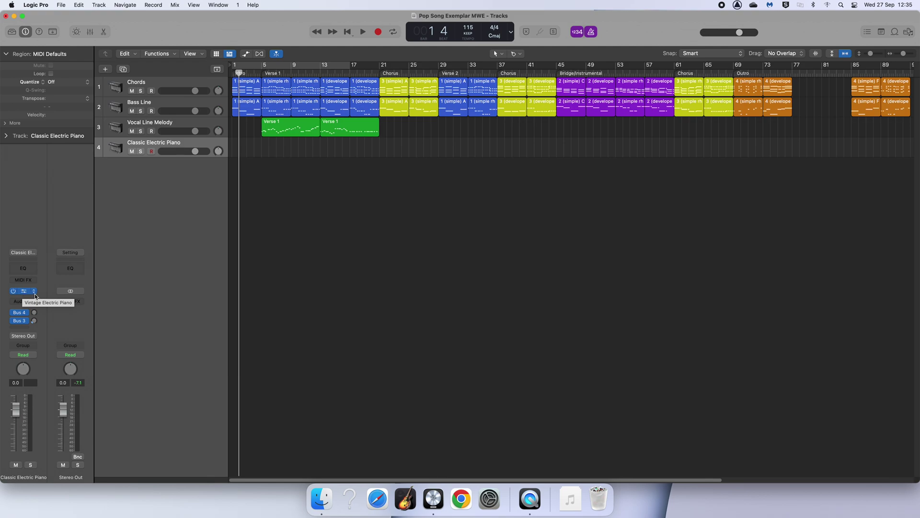
left_click(34, 292)
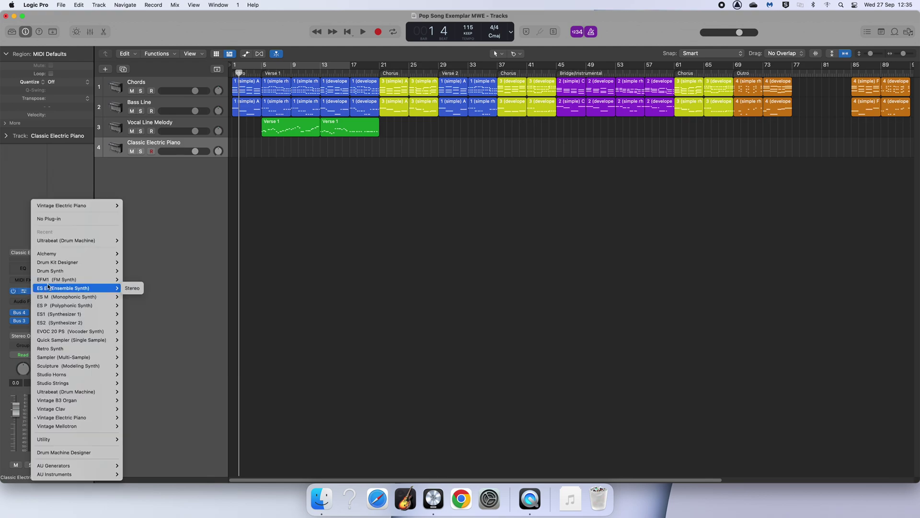
mouse_move(74, 243)
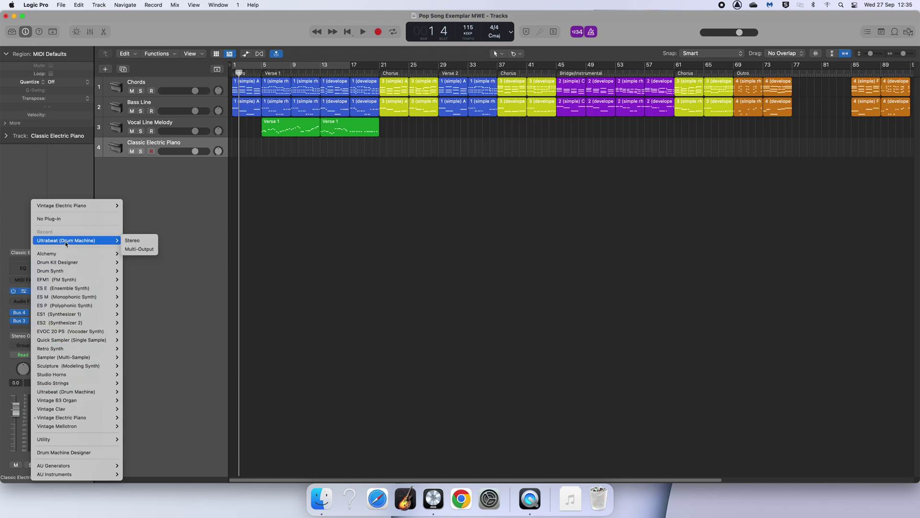
left_click(64, 240)
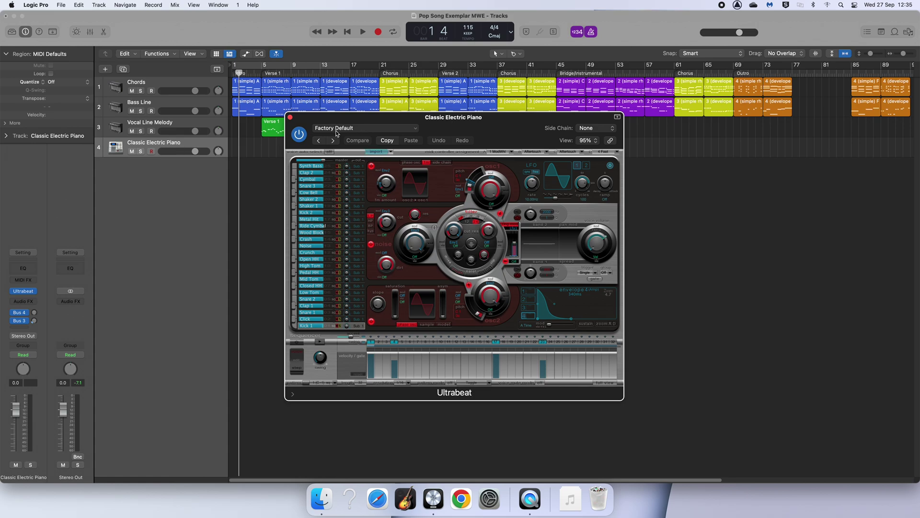
left_click(320, 342)
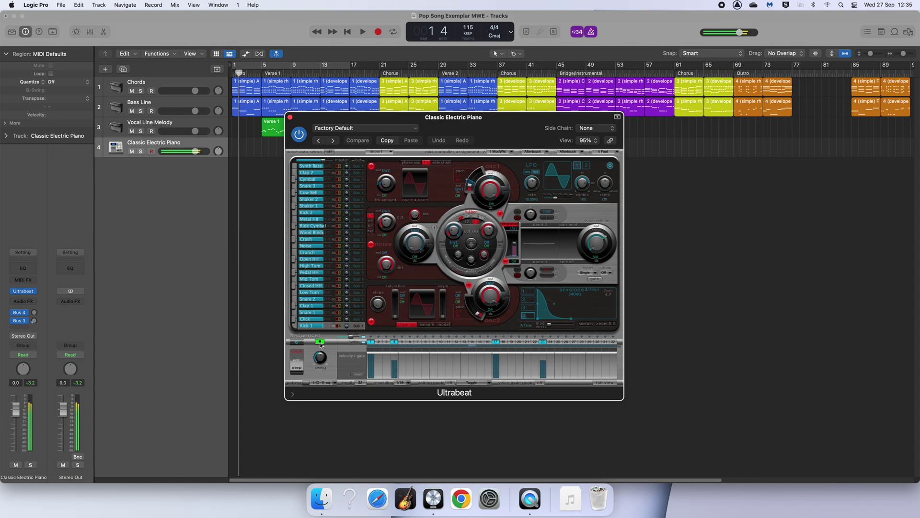
left_click(320, 342)
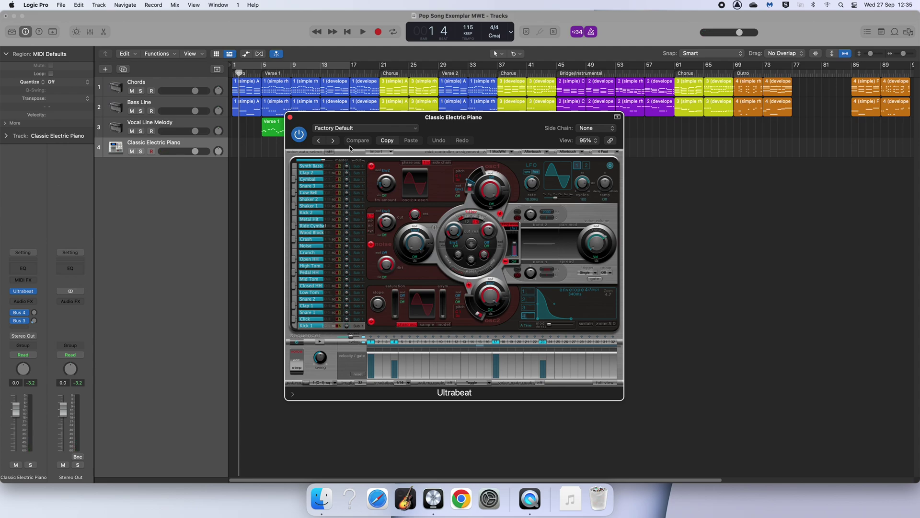
Load the Boutique 909 drum kit preset in Ultrabeat
left_click(342, 127)
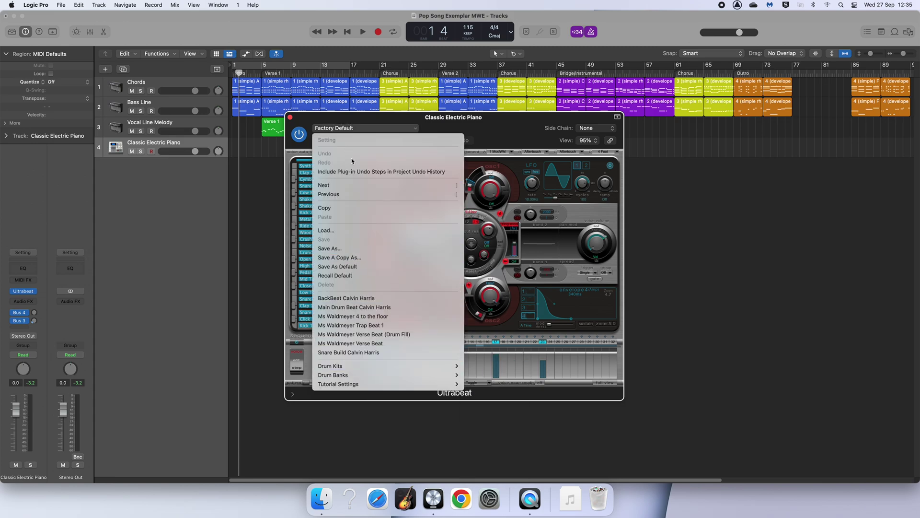
left_click(333, 130)
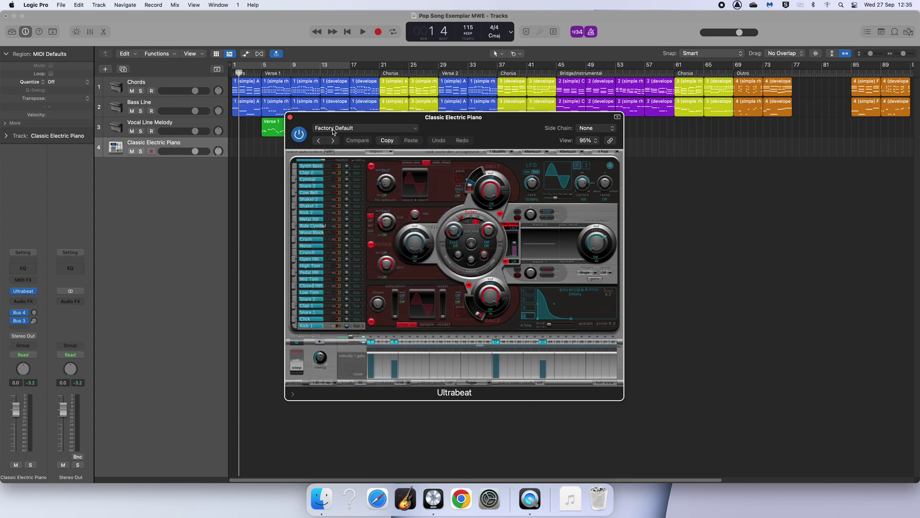
left_click(376, 130)
mouse_move(335, 367)
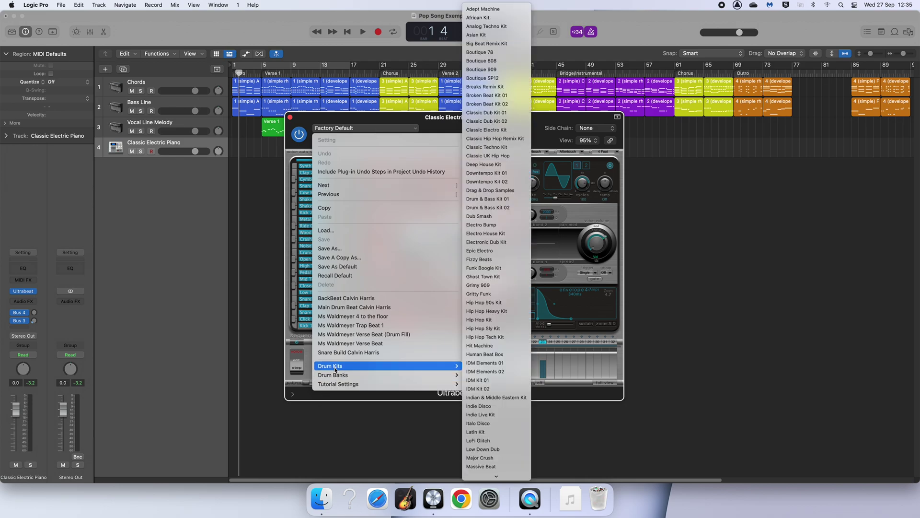
scroll(495, 288, "down", 10)
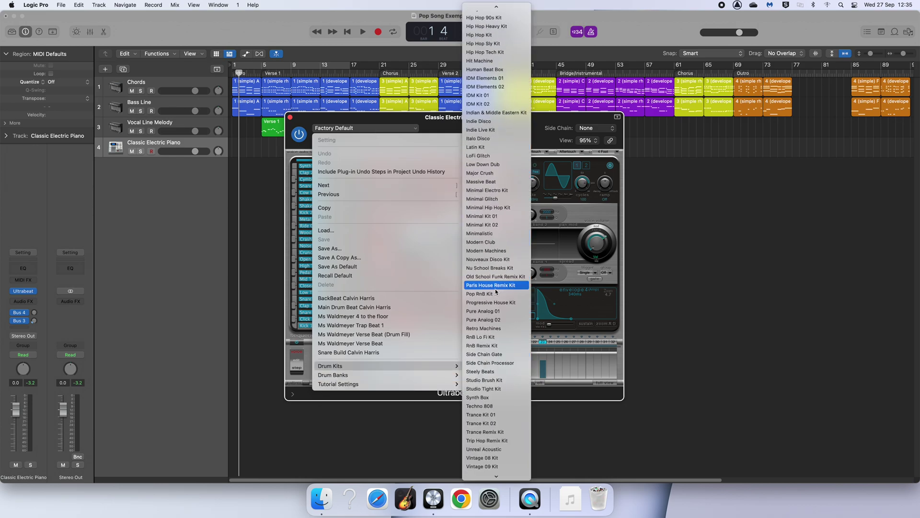
scroll(495, 291, "up", 10)
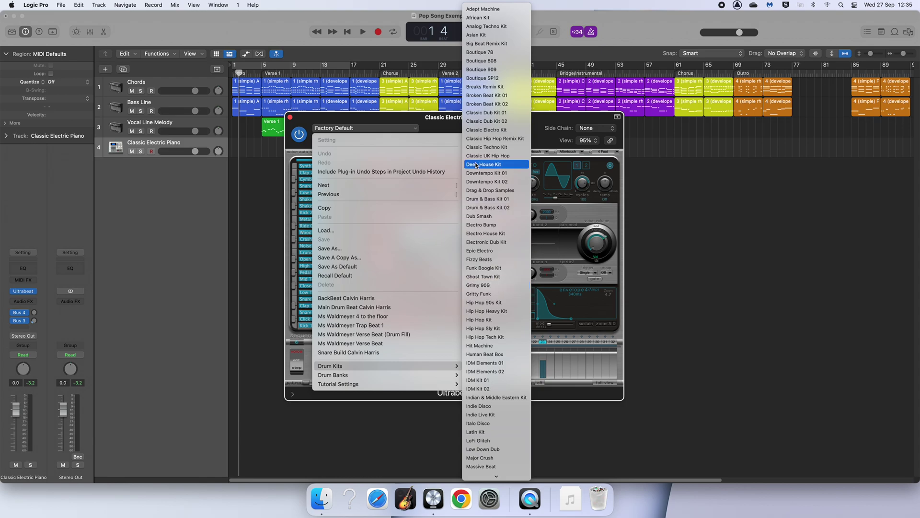
left_click(484, 70)
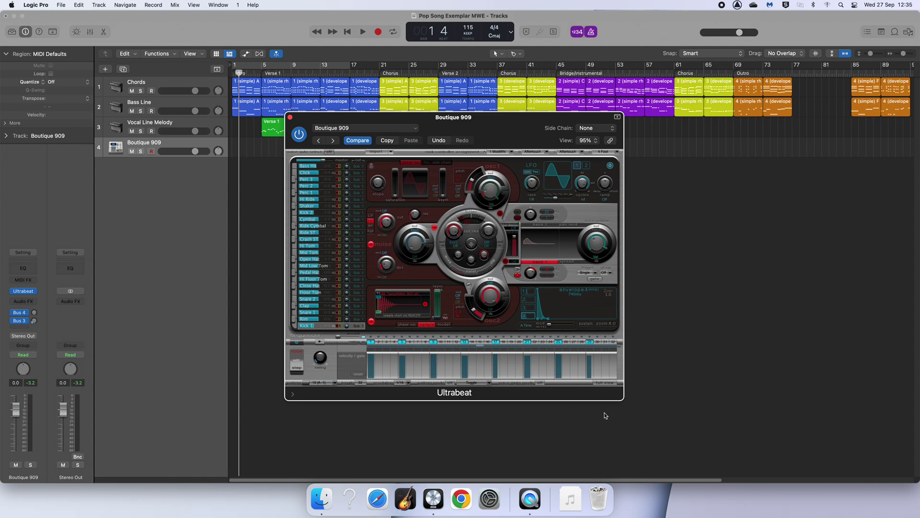
Switch Ultrabeat's sequencer to full view and clear all preset steps from the grid
left_click(600, 383)
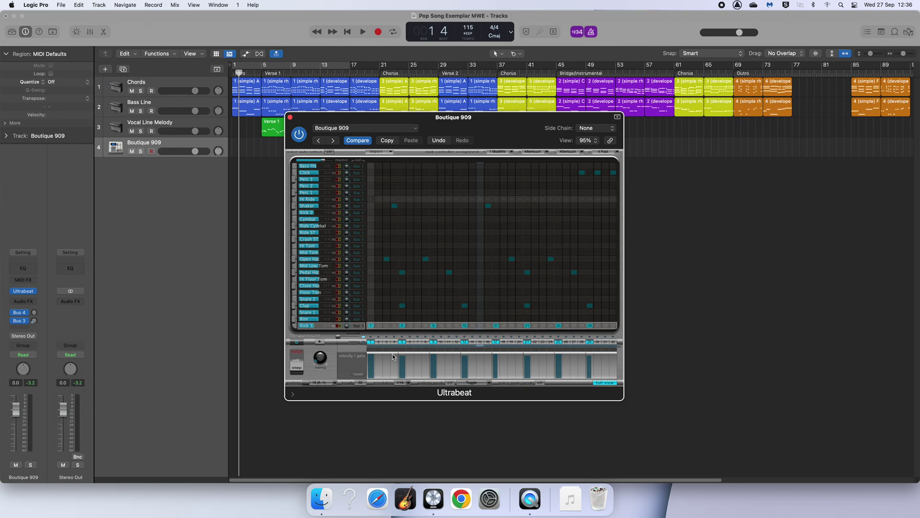
left_click(372, 327)
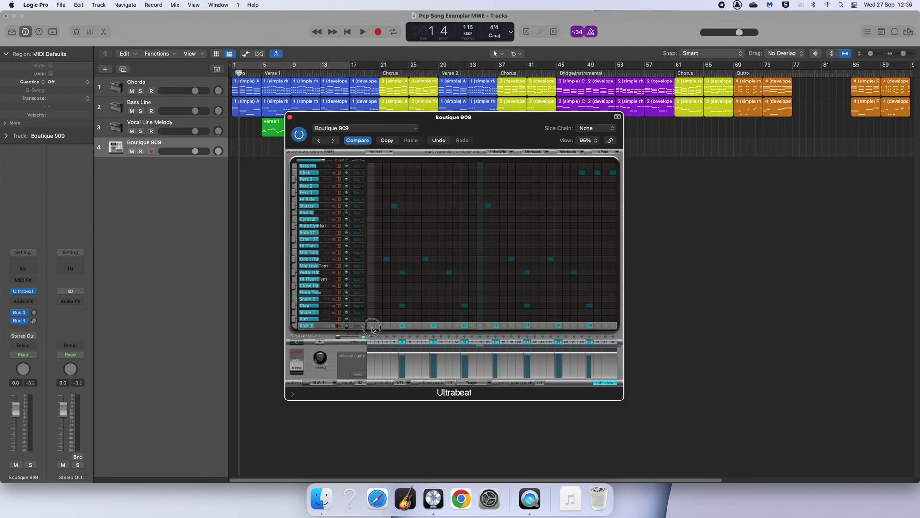
left_click(573, 192)
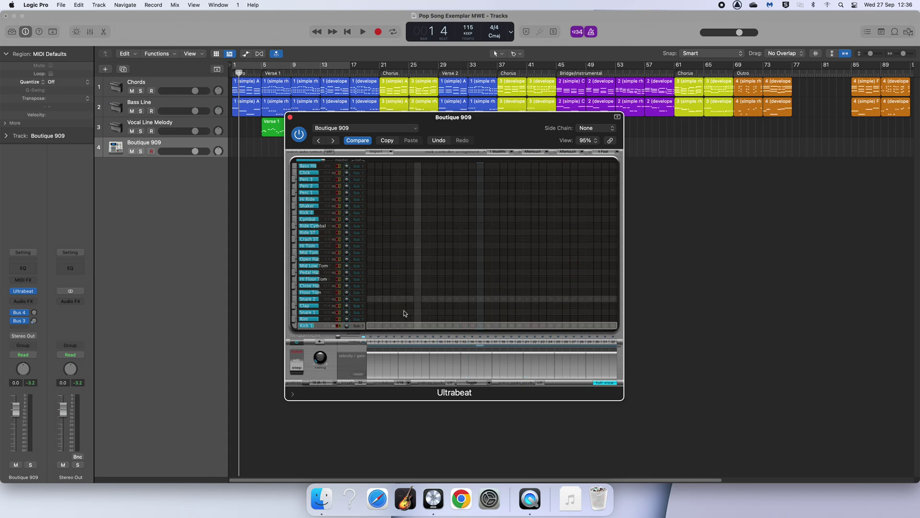
Try painting a diagonal run of steps across the grid and erase it again
left_click_drag(386, 305, 551, 206)
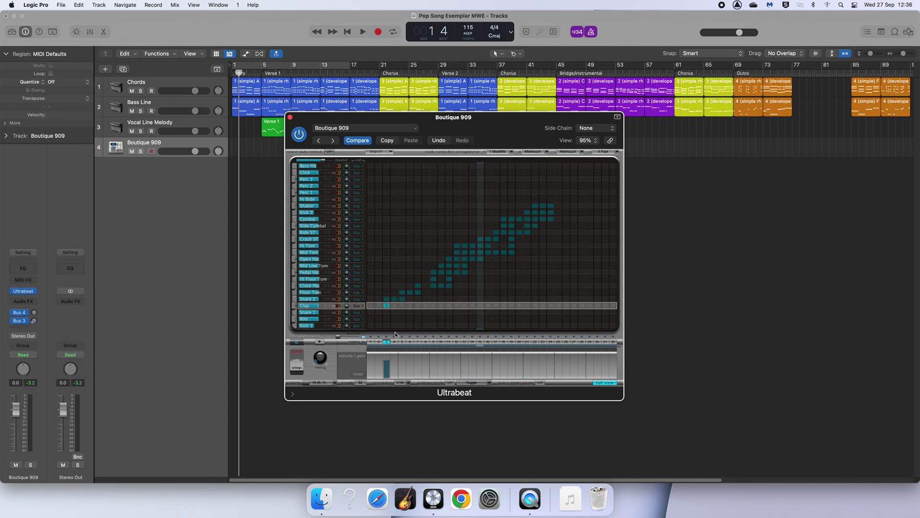
mouse_move(383, 304)
left_mouse_down()
mouse_move(539, 236)
mouse_move(577, 199)
left_mouse_up()
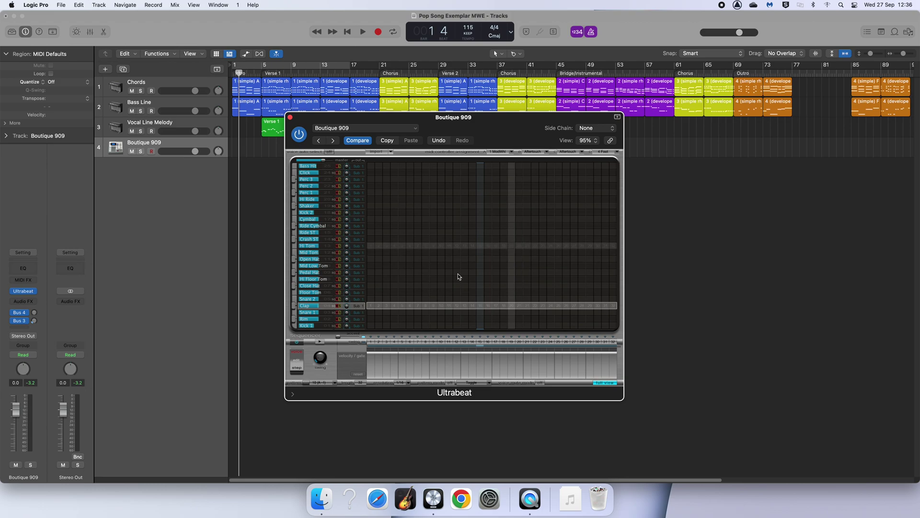
Set the pattern length to 16 steps and keep the resolution at 1/16
double_click(361, 383)
type("16")
key("Return")
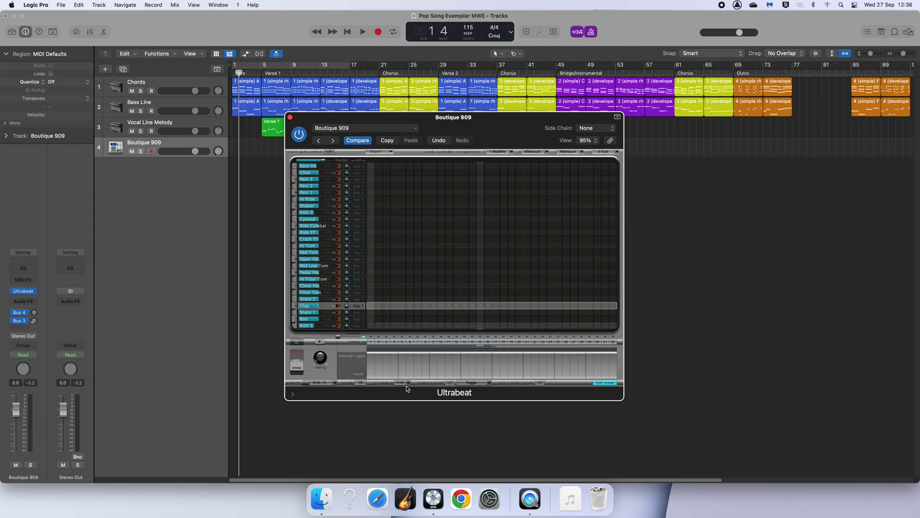
left_click(407, 384)
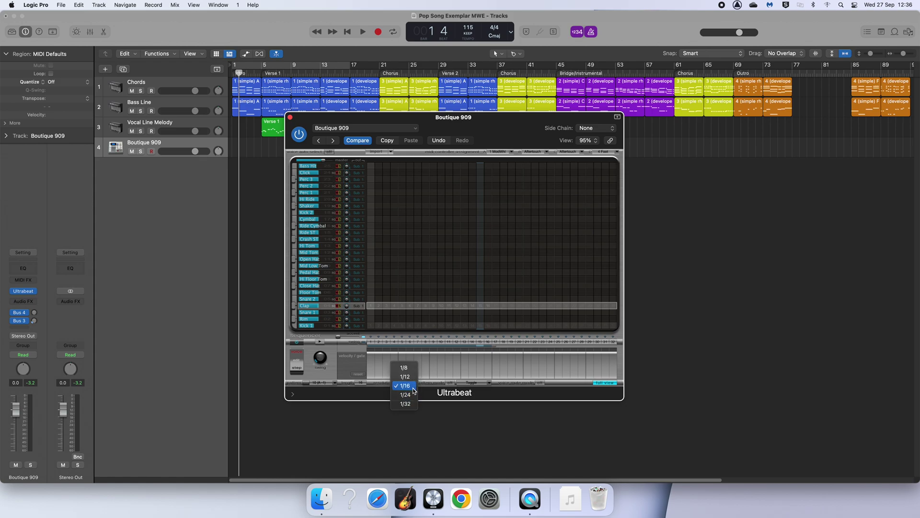
left_click(413, 387)
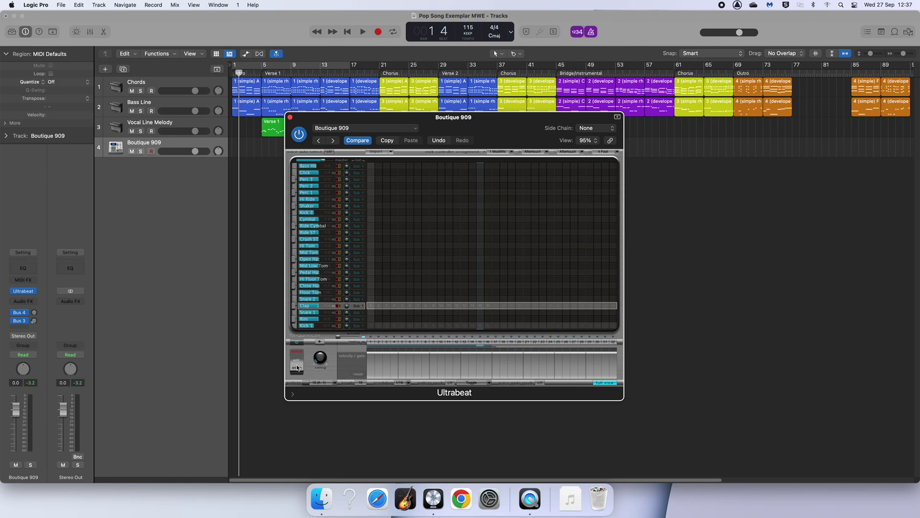
Add Kick 1 hits on steps 1, 5, 9 and 13
left_click(371, 326)
left_click(403, 325)
left_click(433, 325)
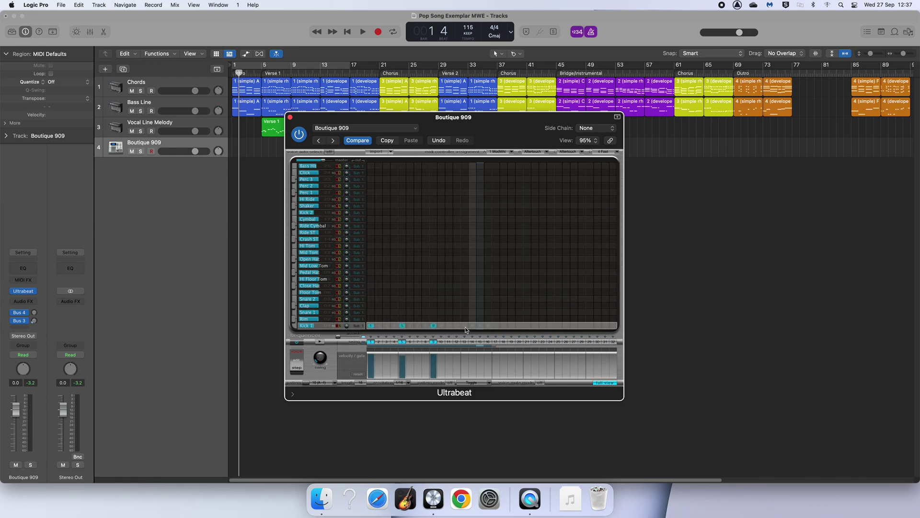
left_click(465, 326)
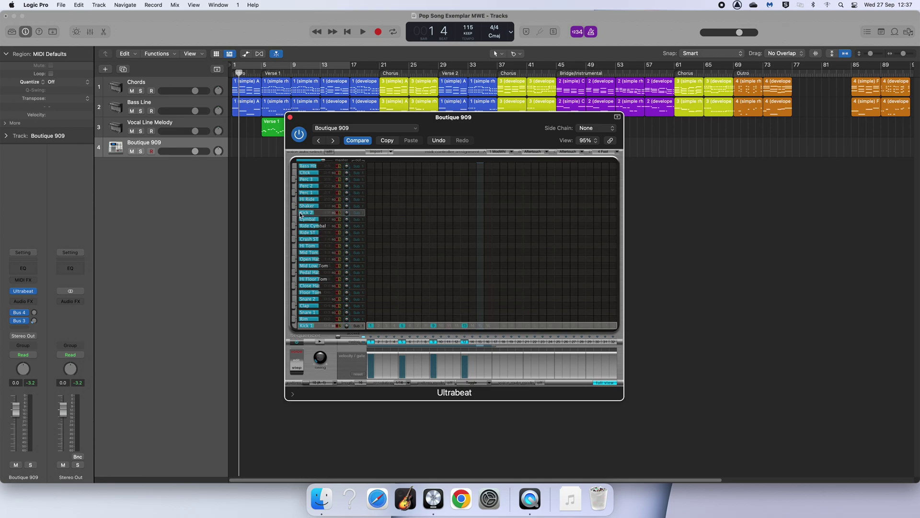
Audition the Rim sound and add hits on steps 1, 2, 5, 6, 9, 10, 13 and 14
left_click(294, 320)
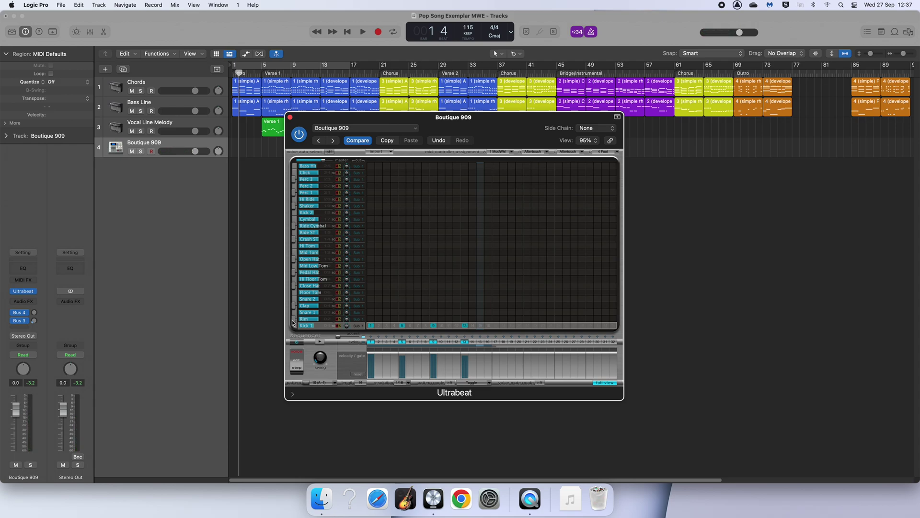
left_click(294, 319)
left_click(370, 319)
left_click(379, 319)
left_click(402, 318)
left_click(410, 319)
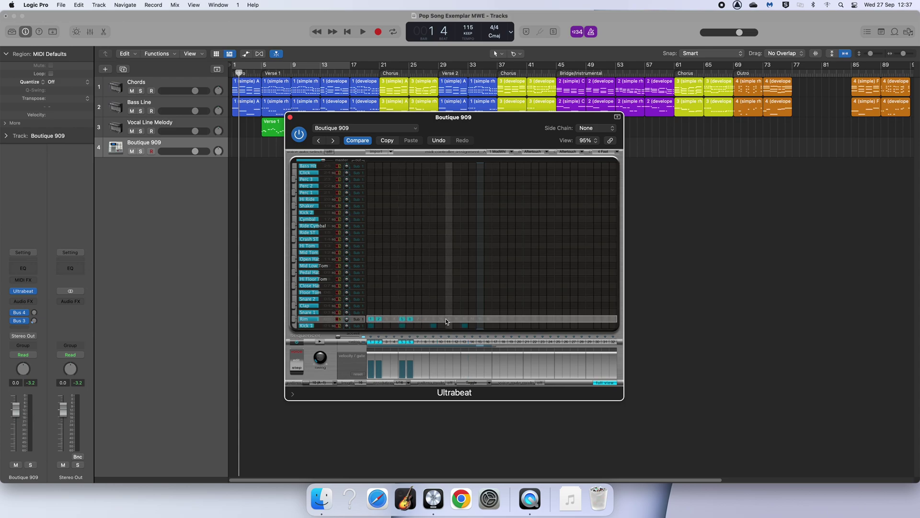
left_click(433, 318)
left_click(441, 319)
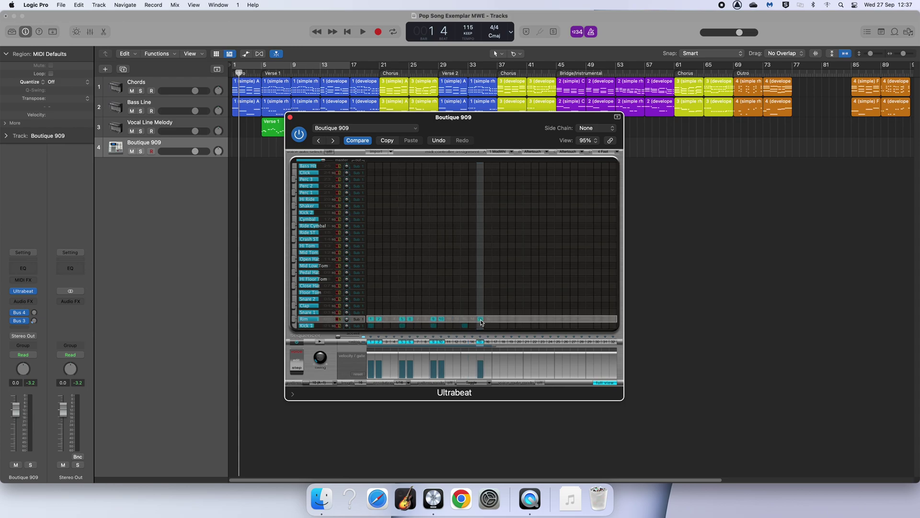
left_click(464, 318)
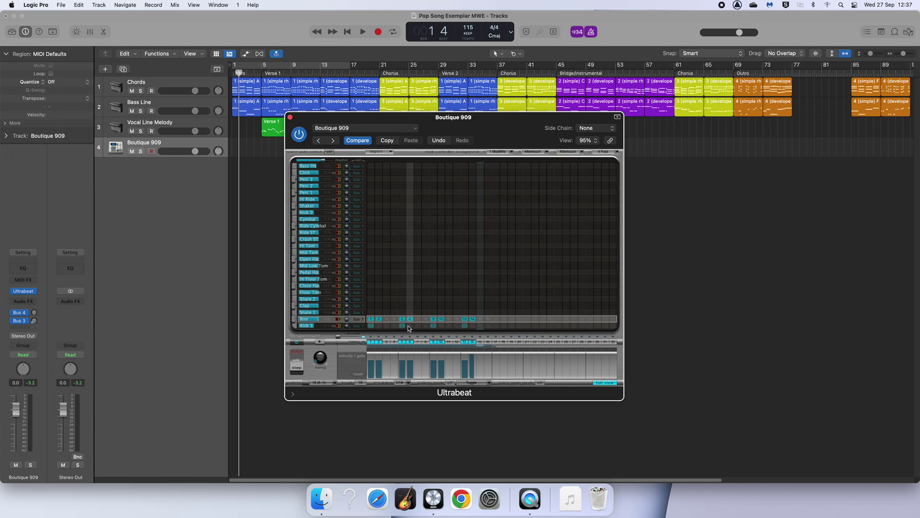
Audition the Snare 2 sound and add hits on steps 4, 7, 12 and 15
left_click(294, 300)
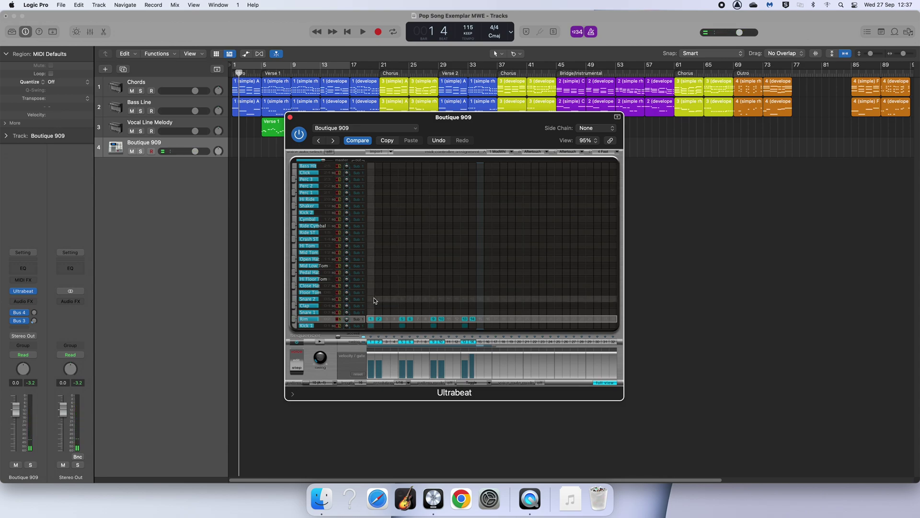
left_click(394, 299)
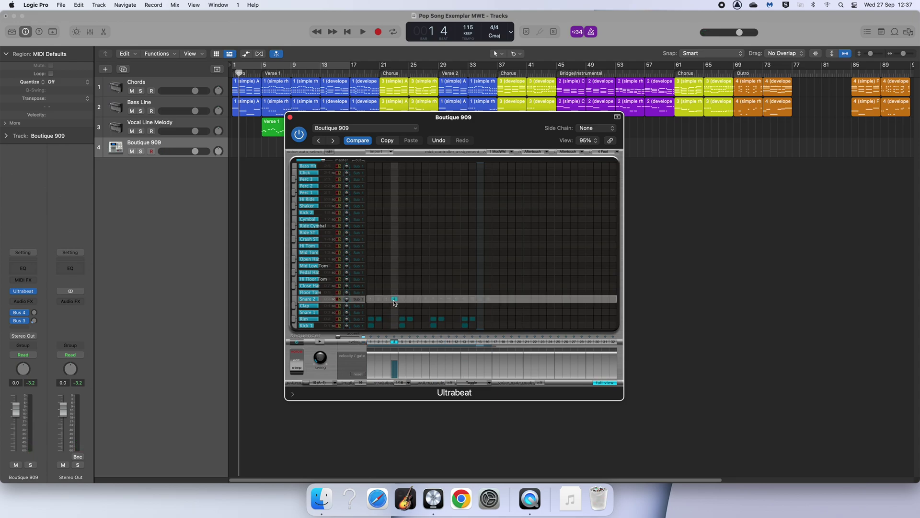
left_click(417, 299)
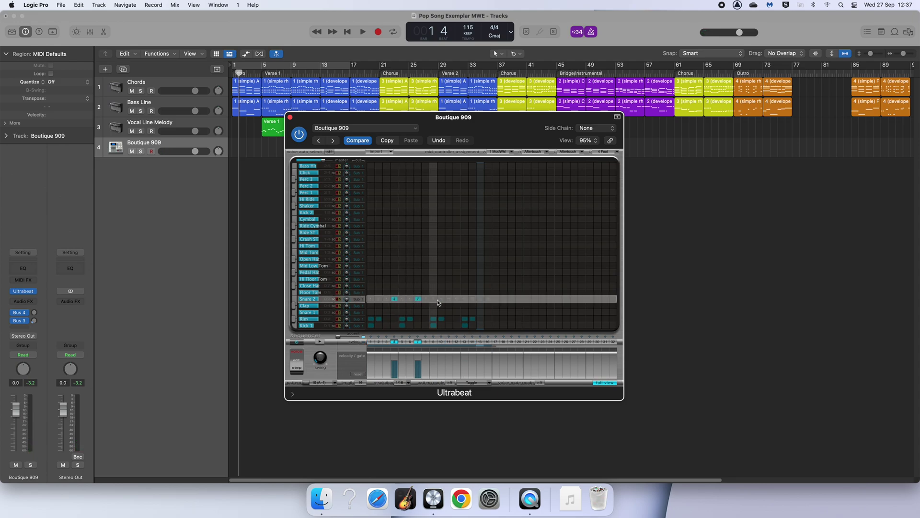
left_click(459, 300)
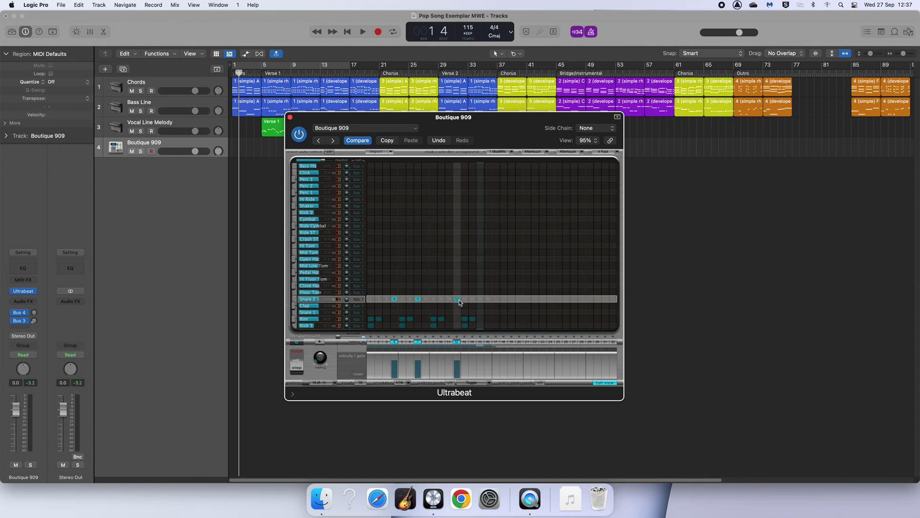
left_click(482, 300)
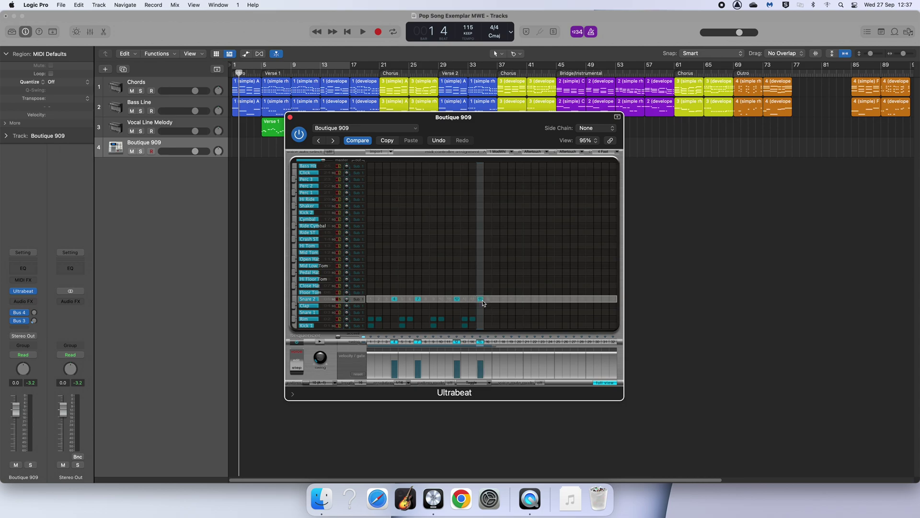
Add closed hi-hat hits on steps 1, 5, 9 and 13 and audition the complete pattern
left_click(371, 285)
left_click(402, 285)
left_click(433, 286)
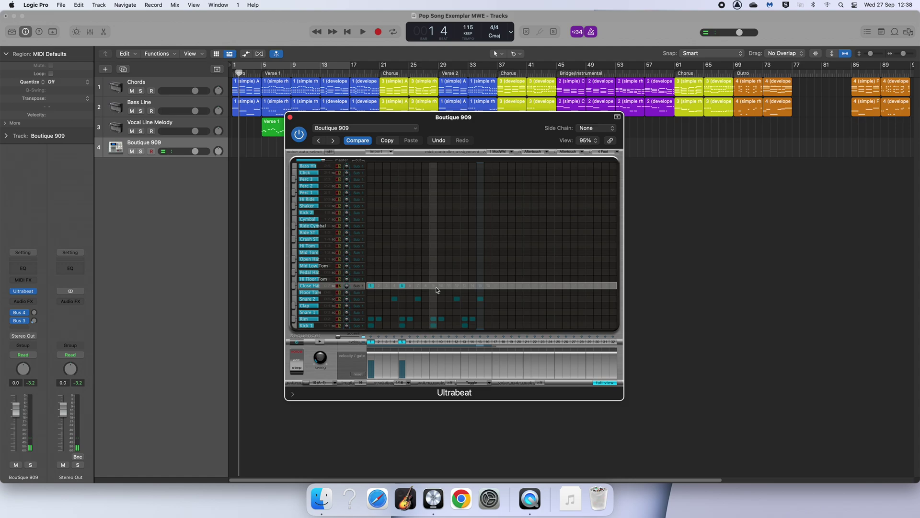
left_click(464, 286)
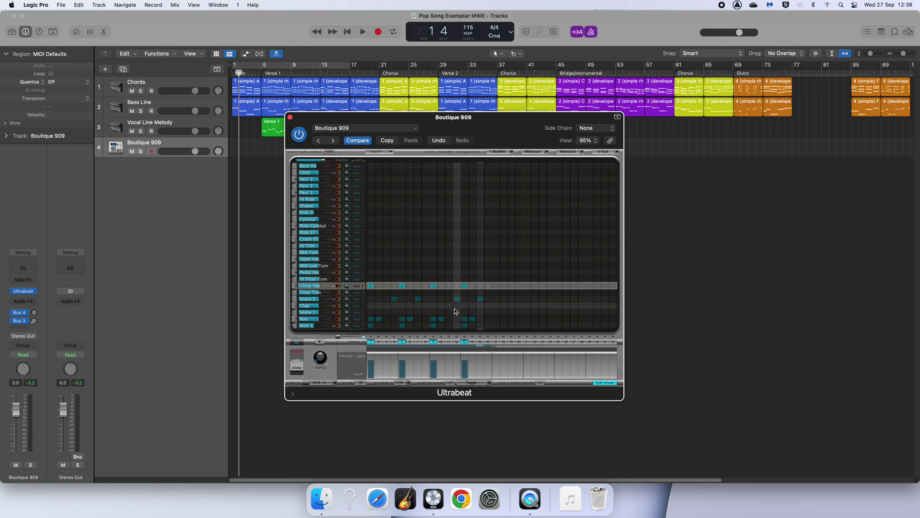
left_click(319, 341)
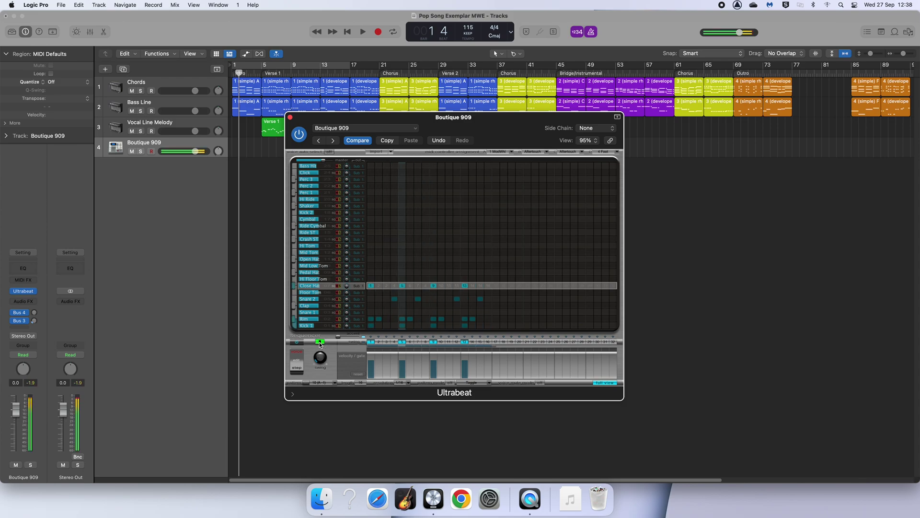
left_click(319, 341)
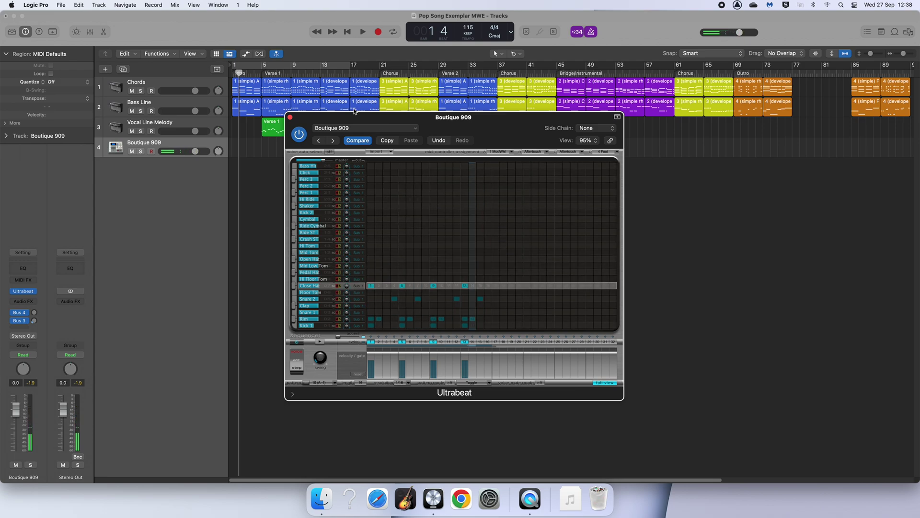
Save the Ultrabeat setting under the teacher's name followed by "Dembow beat"
left_click(348, 129)
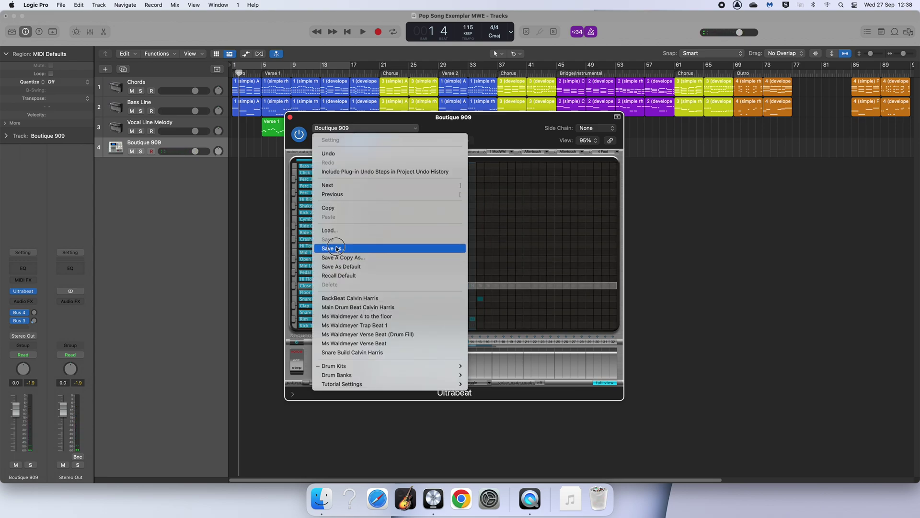
left_click(360, 251)
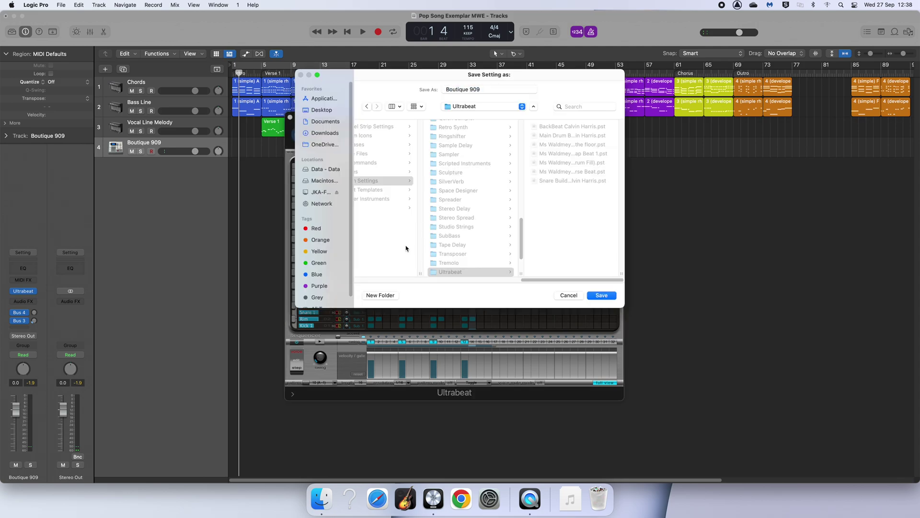
triple_click(484, 87)
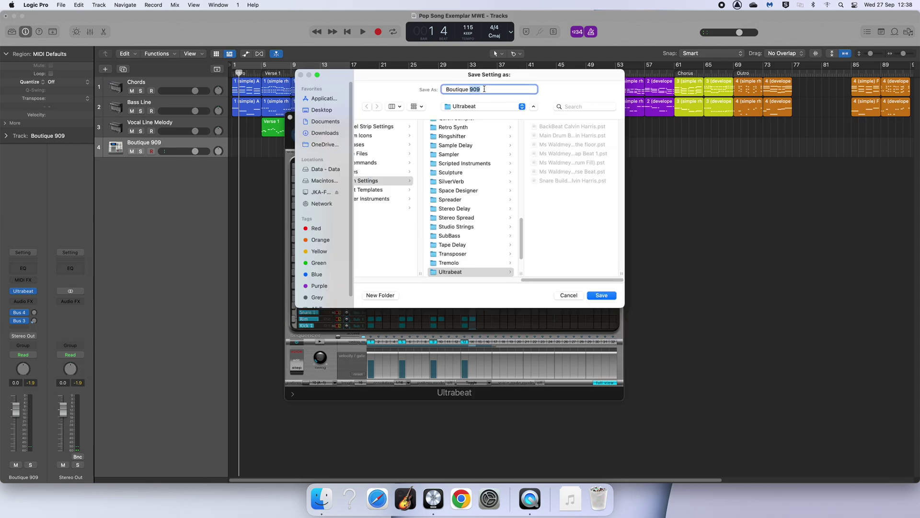
type("Ms Waldmeyer Dembow beat")
key("Return")
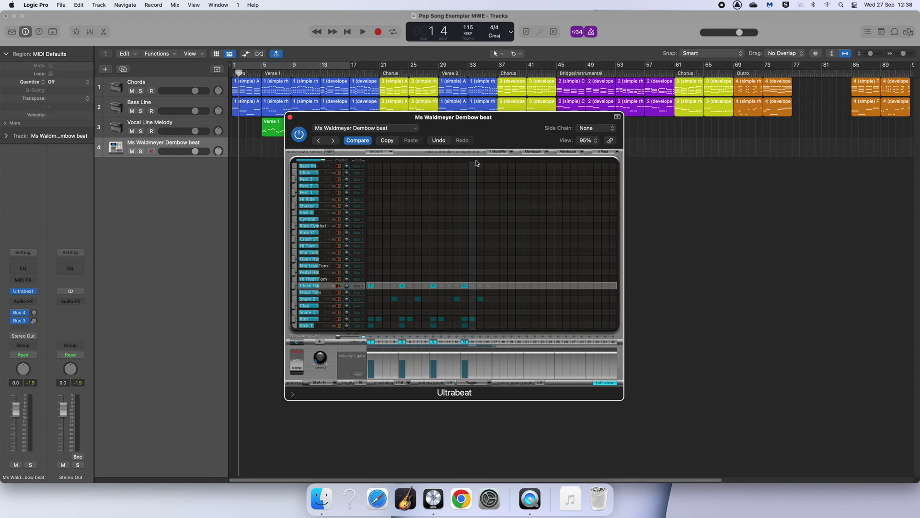
Place the Ultrabeat pattern as a region at bar 1 of the drum track and repeat it to fill bars 1 to 4
left_click_drag(473, 135, 678, 195)
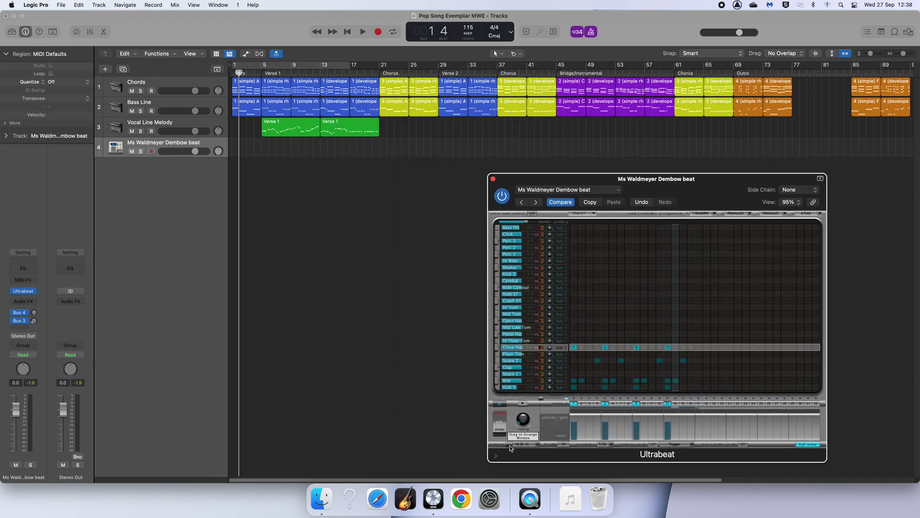
left_click_drag(509, 446, 235, 150)
key("super+r")
key("super+r")
key("Delete")
Play the project from bar 1 through the four drum regions and stop
left_click(234, 71)
left_click(363, 32)
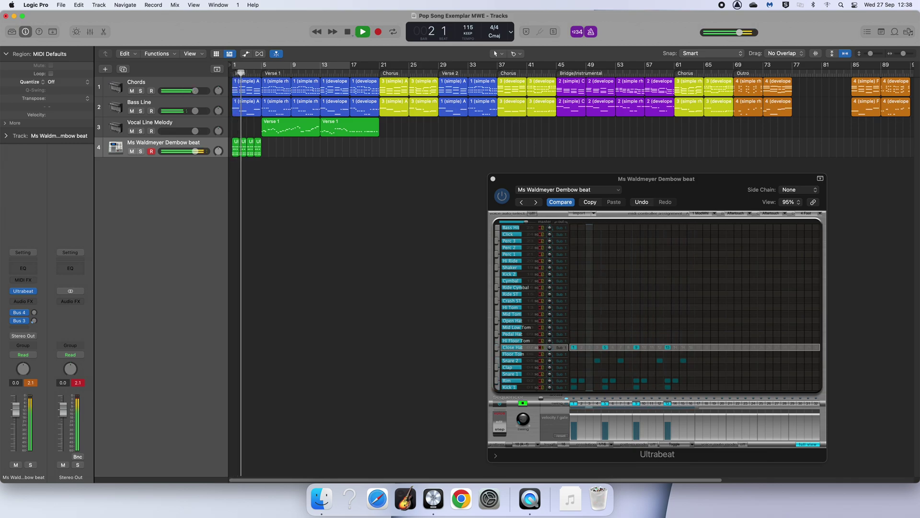
left_click(348, 32)
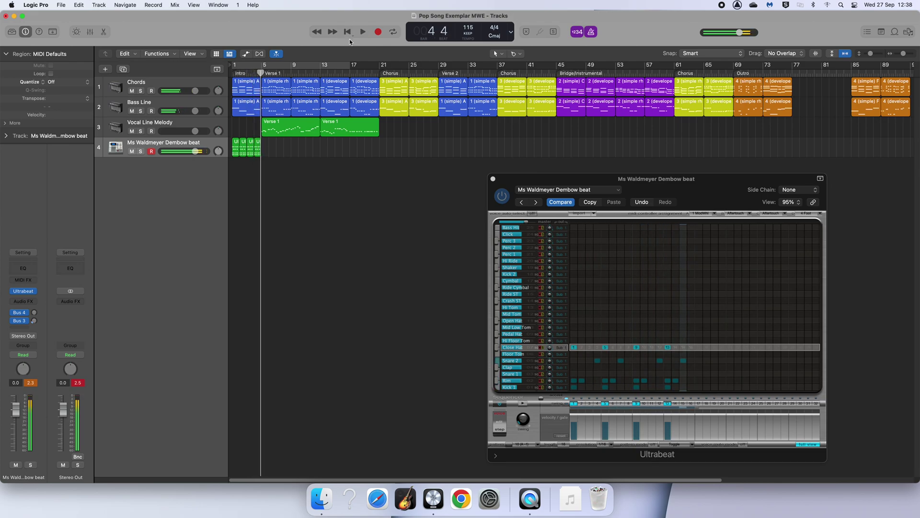
Mute the drum track and play the project from the start to check whether Ultrabeat's sequencer runs alongside
left_click_drag(723, 194, 576, 165)
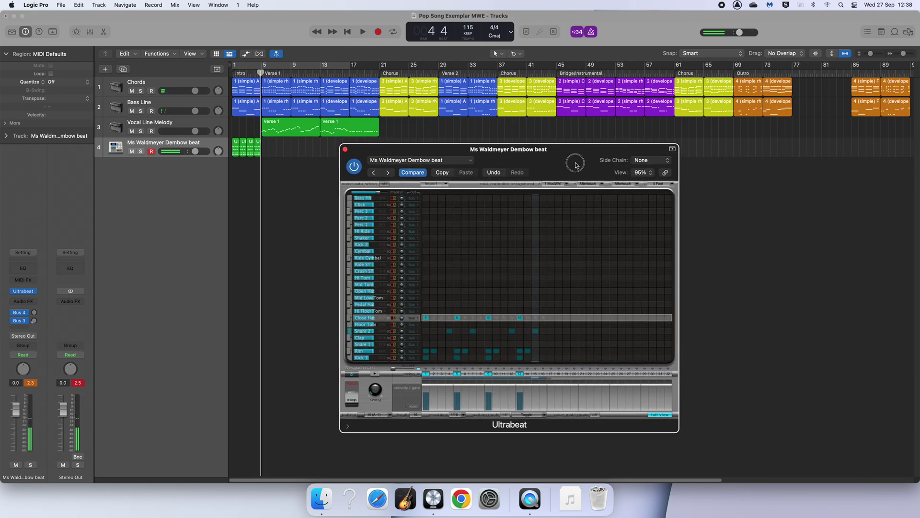
left_click(132, 151)
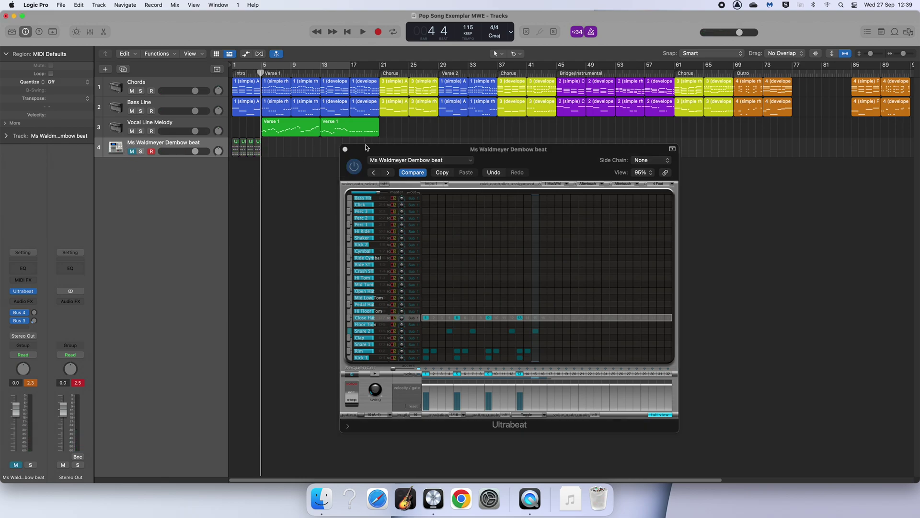
left_click(346, 32)
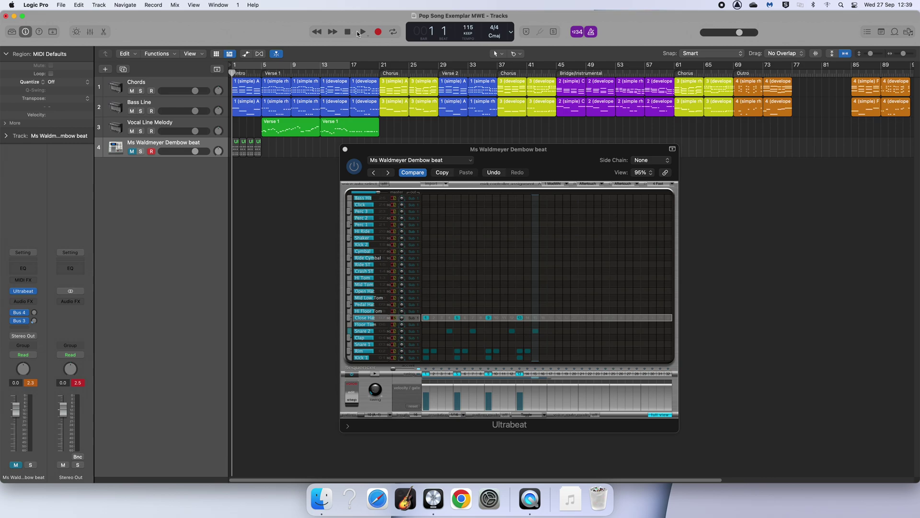
left_click(361, 33)
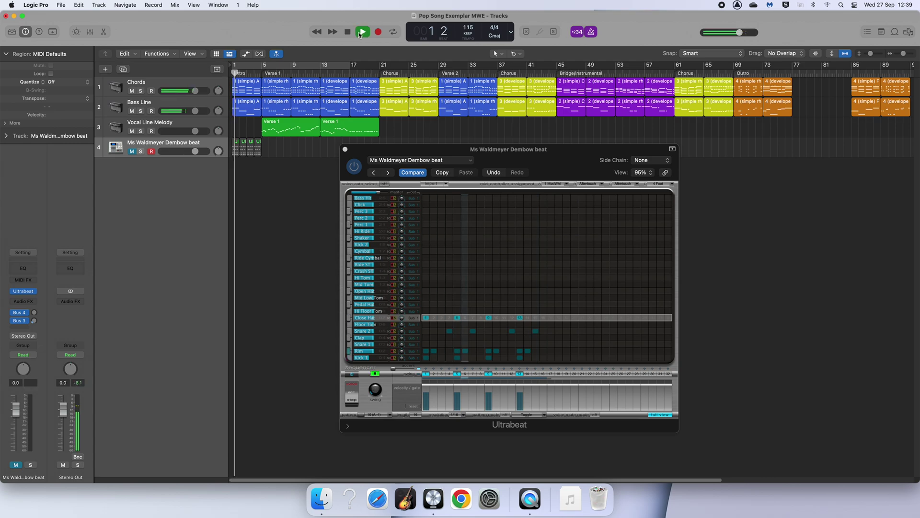
key("space")
left_click(360, 149)
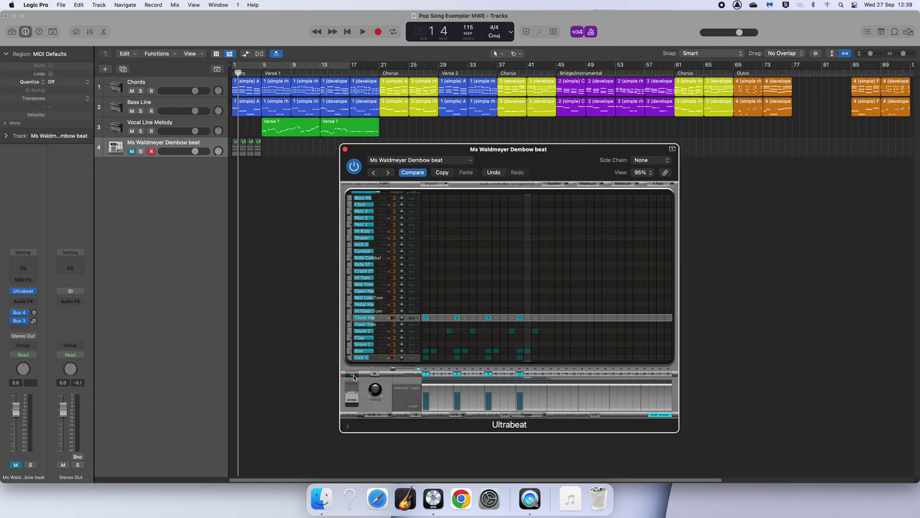
Unmute the drum track and switch off Ultrabeat's step sequencer, closing the plug-in window
left_click(132, 151)
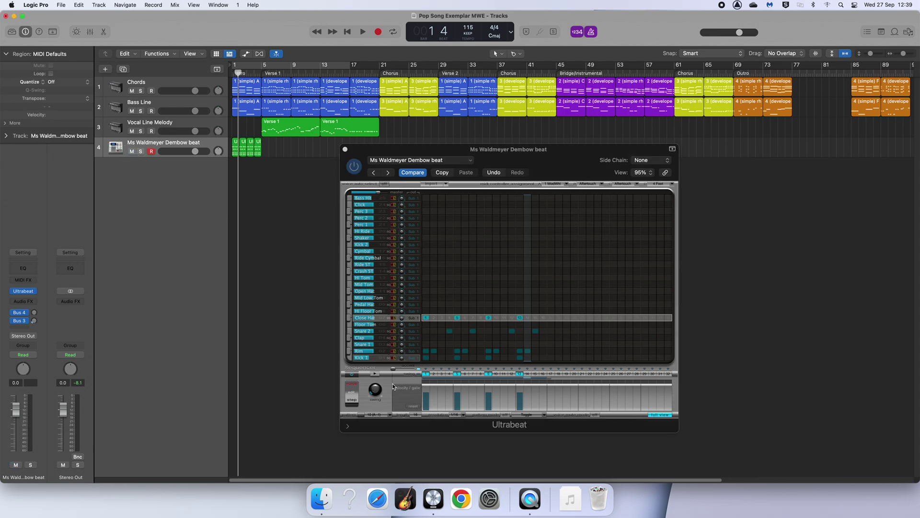
left_click(352, 376)
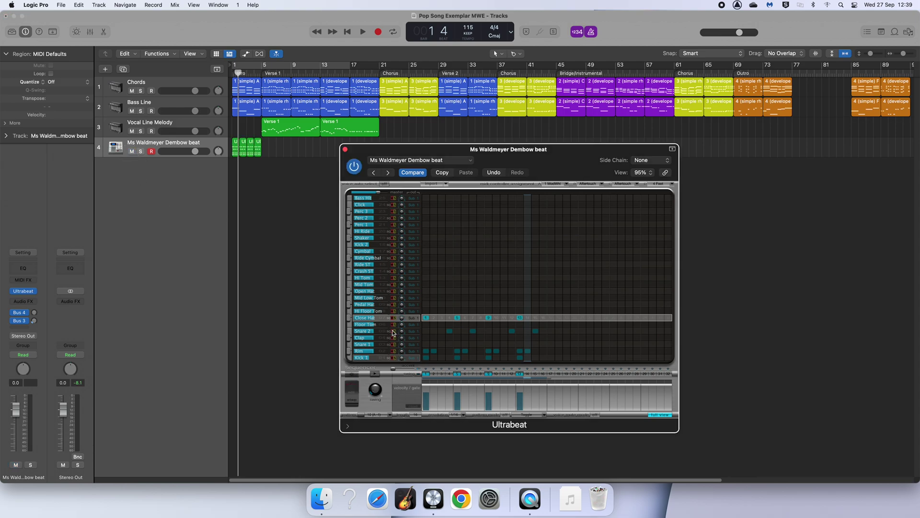
left_click(345, 149)
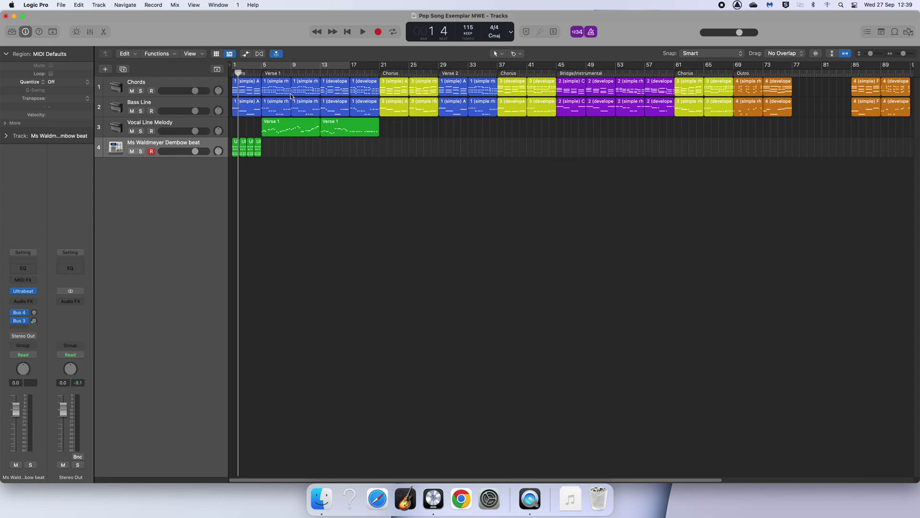
Play the opening of the project with the drum regions alone and return the playhead to bar 1
left_click(350, 33)
left_click(361, 33)
key("space")
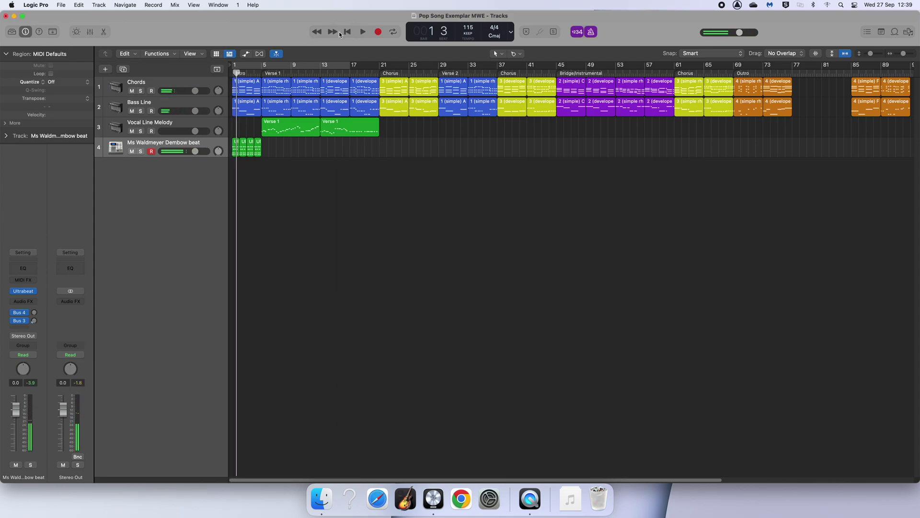
left_click(347, 32)
Reopen Ultrabeat with its step sequencer switched on and clear the existing hits from the step grid
left_click(27, 291)
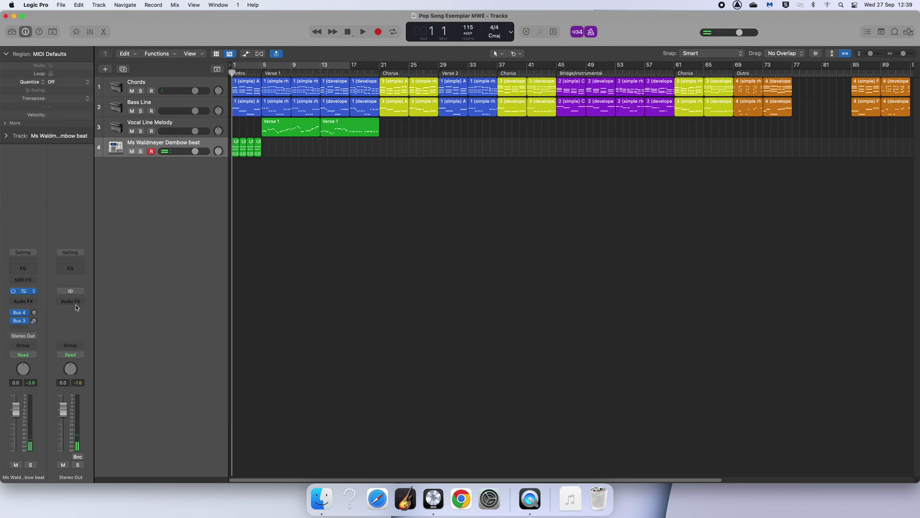
left_click_drag(508, 149, 388, 108)
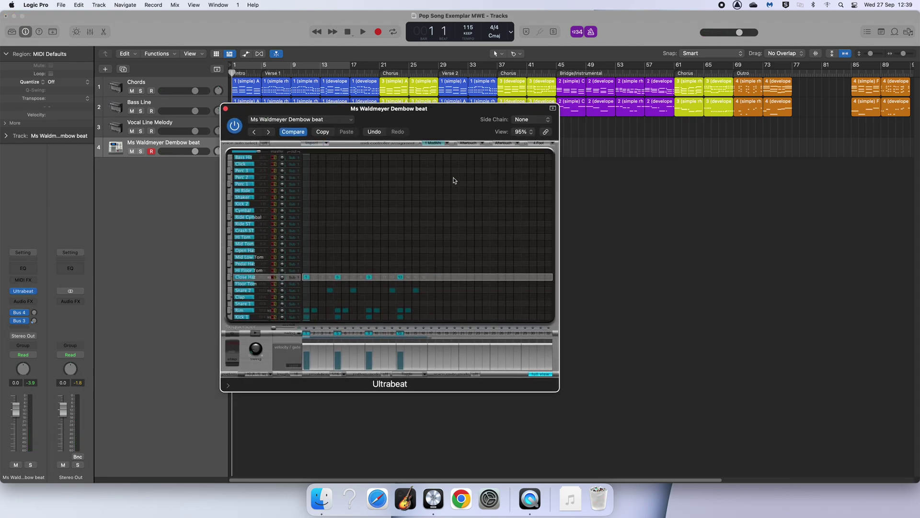
left_click(229, 342)
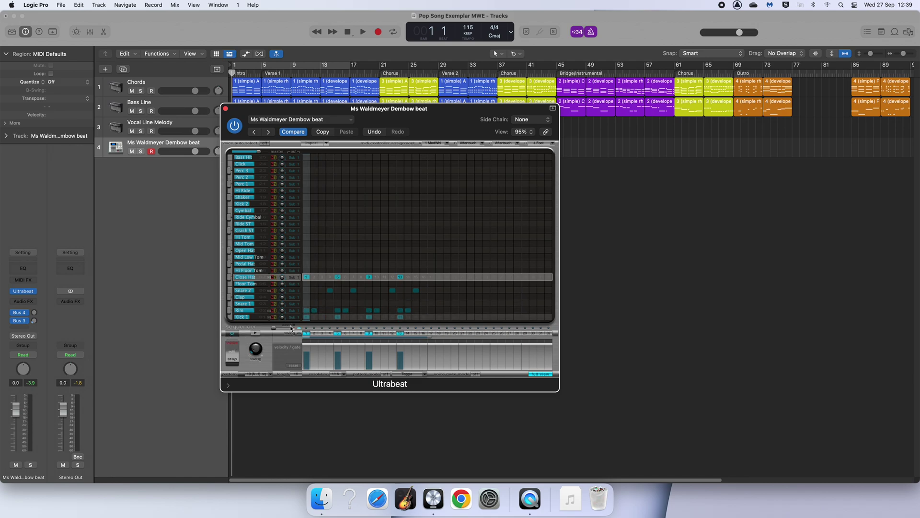
left_click(310, 319)
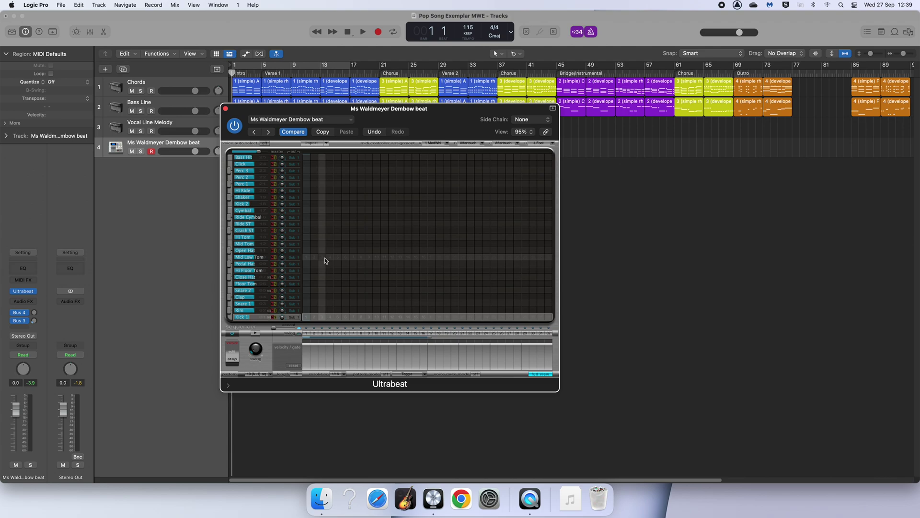
left_click_drag(409, 115, 441, 121)
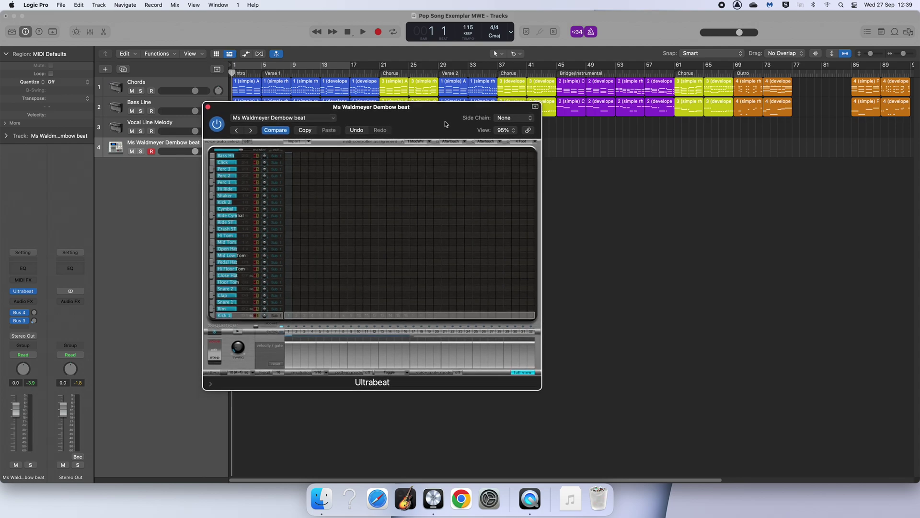
Set the pattern length to 24 steps and the resolution to 1/24
double_click(281, 373)
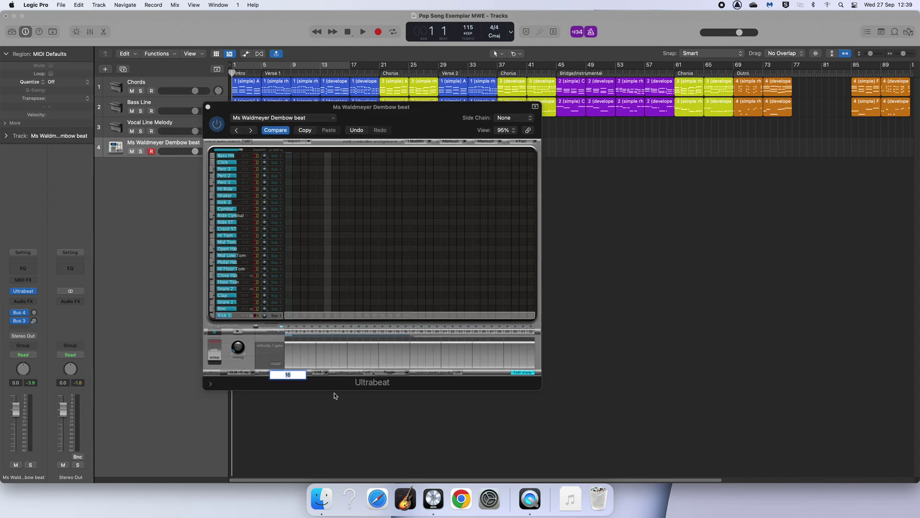
type("24")
key("Return")
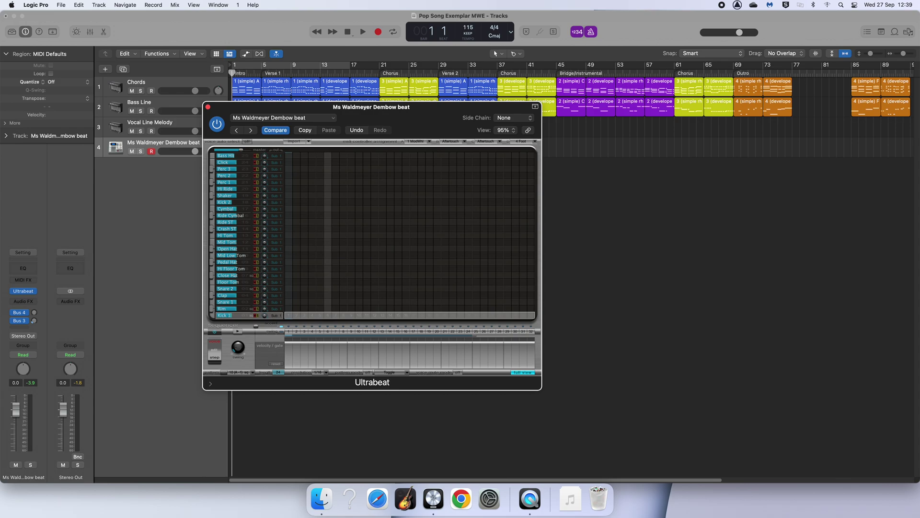
left_click(327, 369)
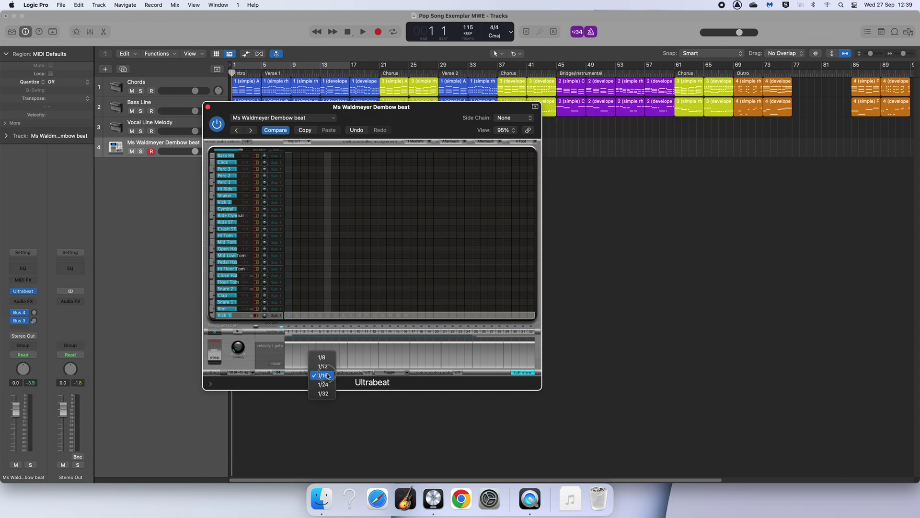
left_click(322, 383)
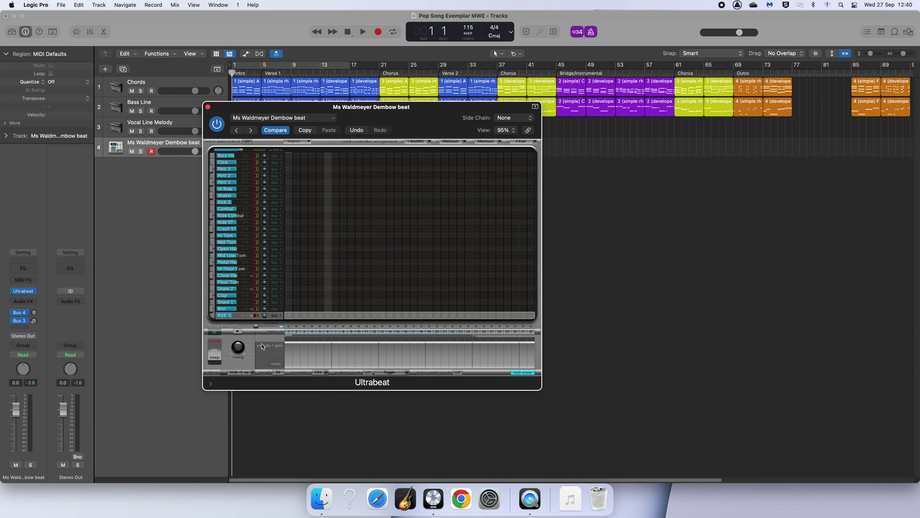
Program Kick 1 hits on steps 1, 10 and 19 and a Snare 1 hit on step 13
left_click(289, 315)
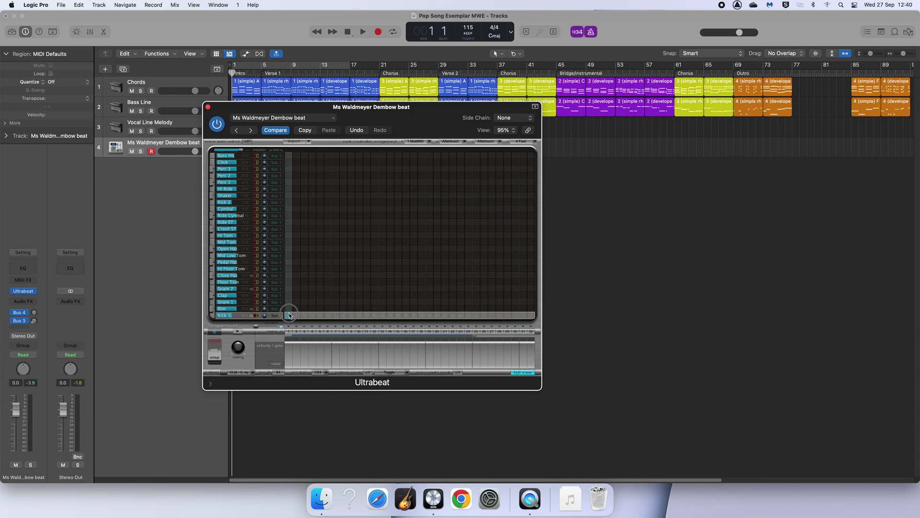
left_click(357, 316)
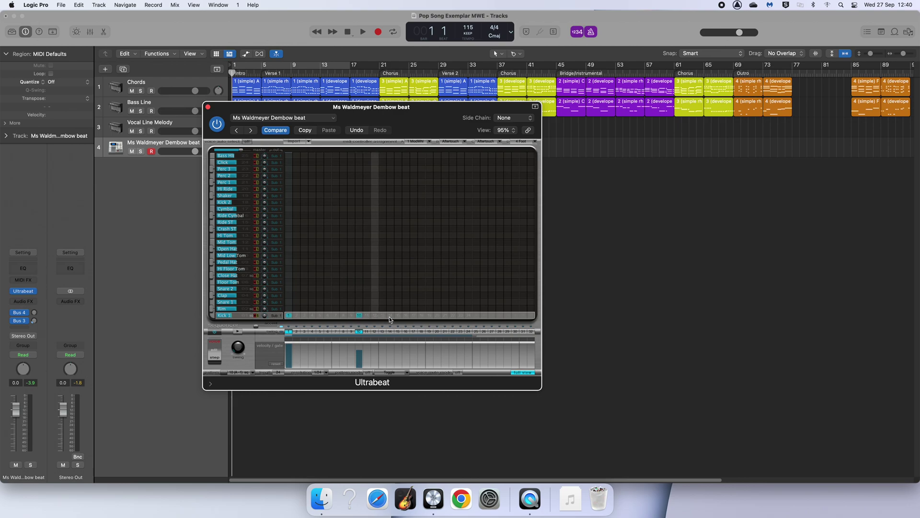
left_click(429, 316)
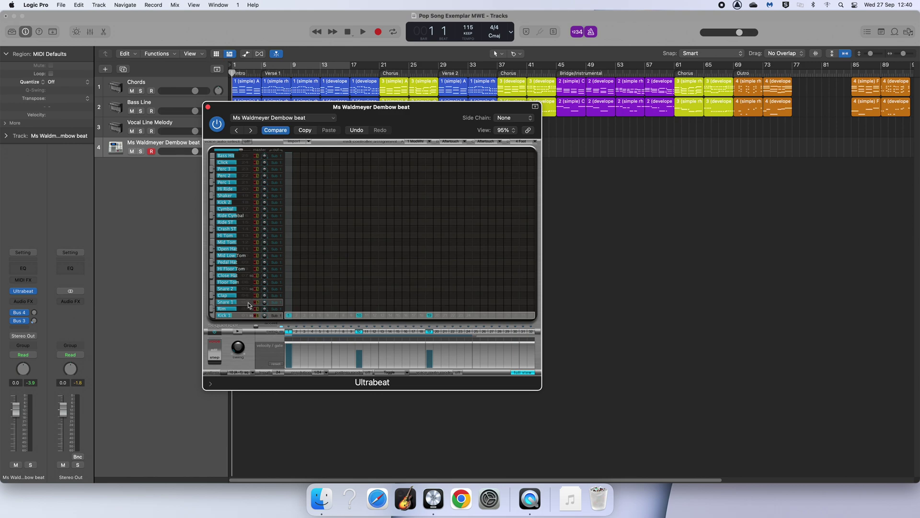
left_click(381, 302)
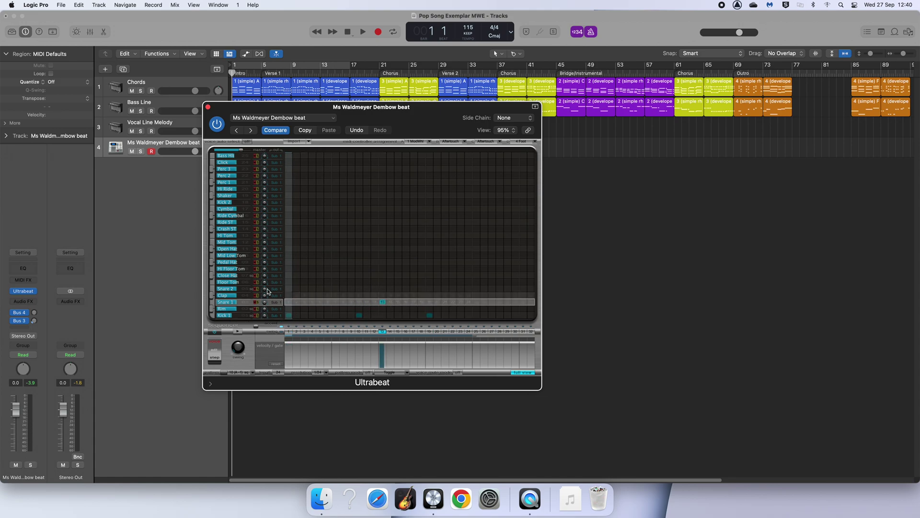
Program closed hi-hat hits on steps 1, 4, 7, 10, 13, 14, 15, 19 and 22
left_click(288, 276)
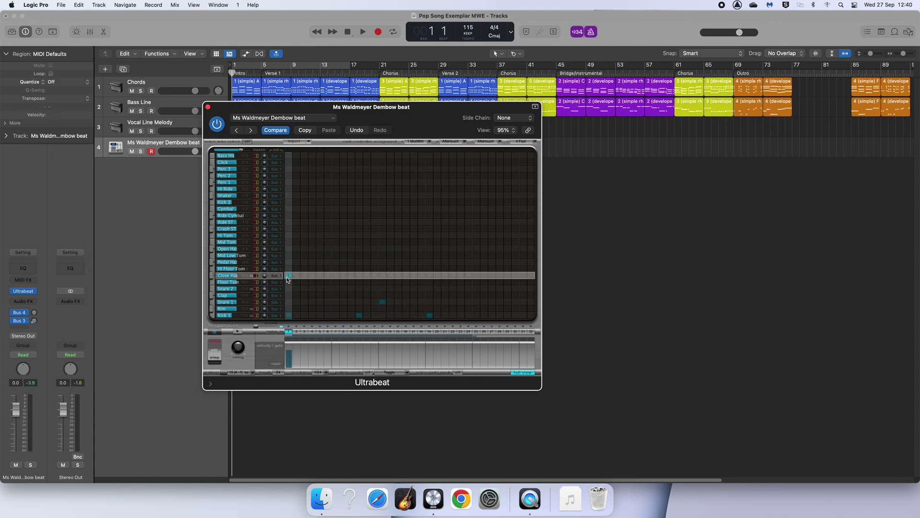
left_click(311, 276)
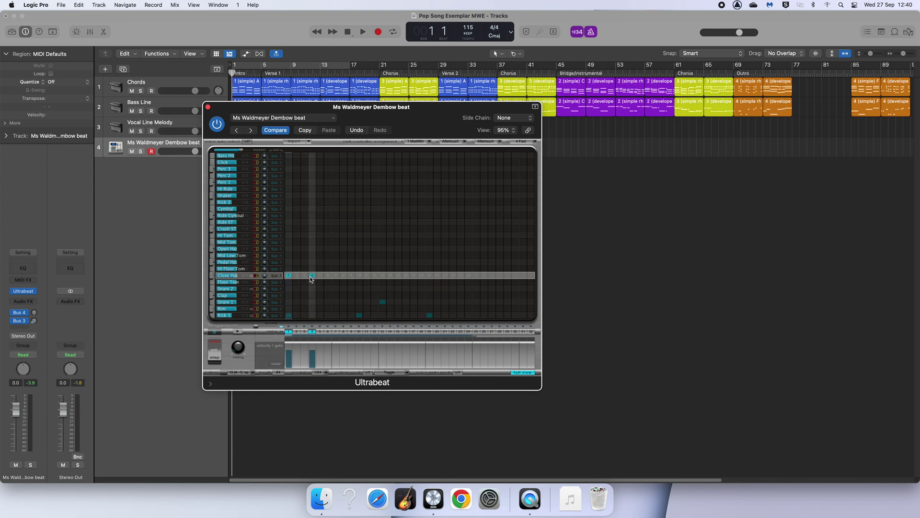
left_click(336, 276)
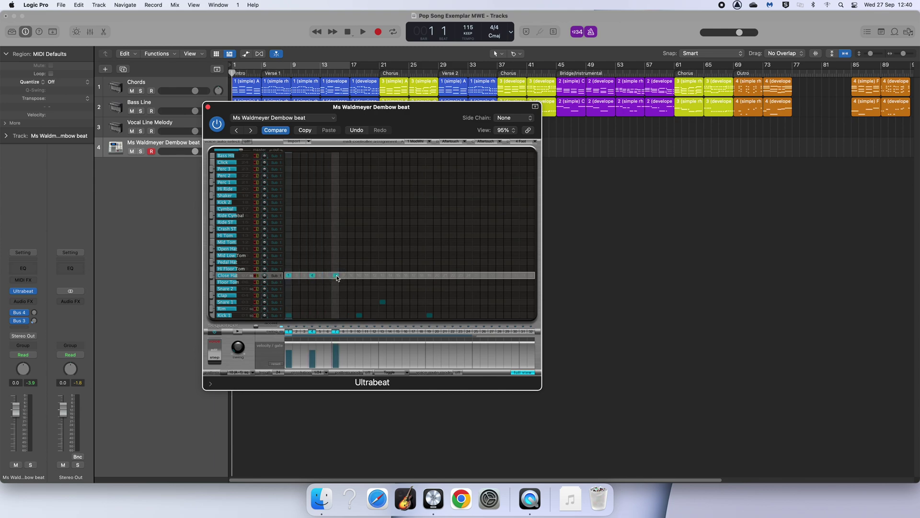
left_click(359, 276)
left_click(383, 276)
left_click(390, 276)
left_click(398, 276)
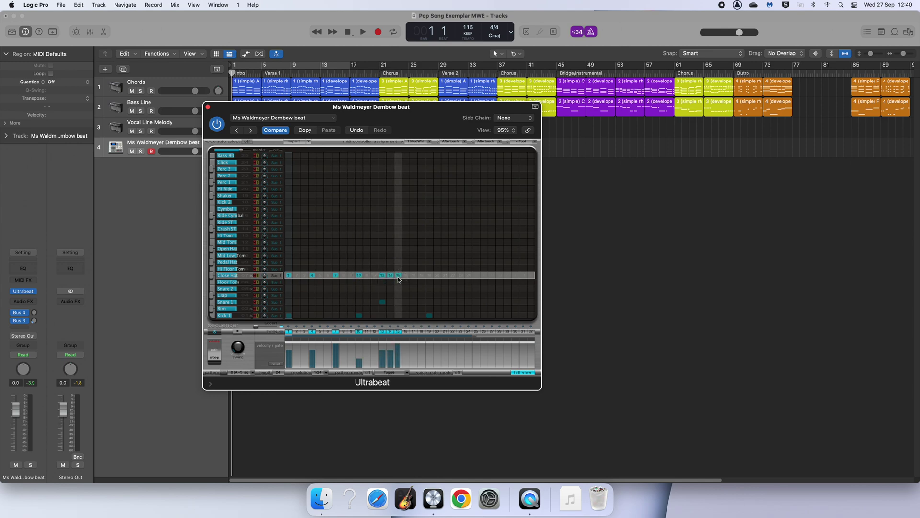
left_click(429, 276)
left_click(452, 276)
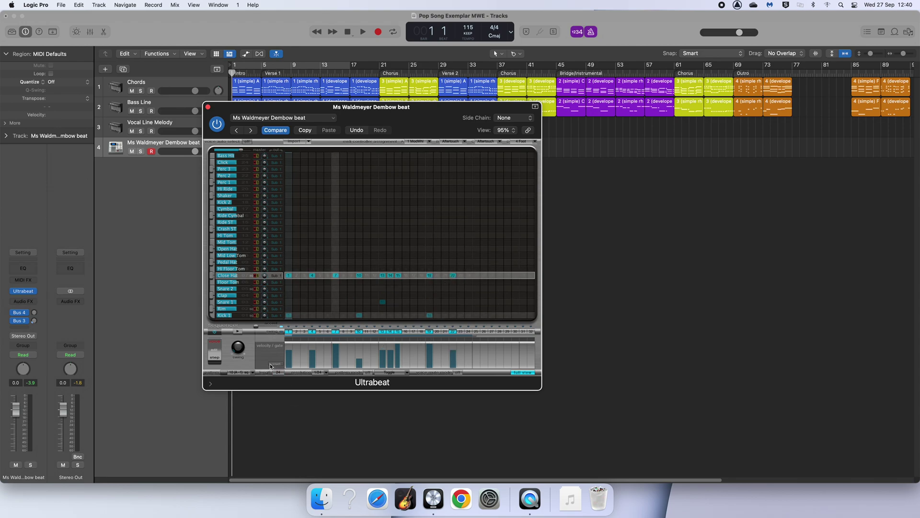
Audition the 24-step pattern alone and together with the opening of the project, and stop playback
left_click(235, 332)
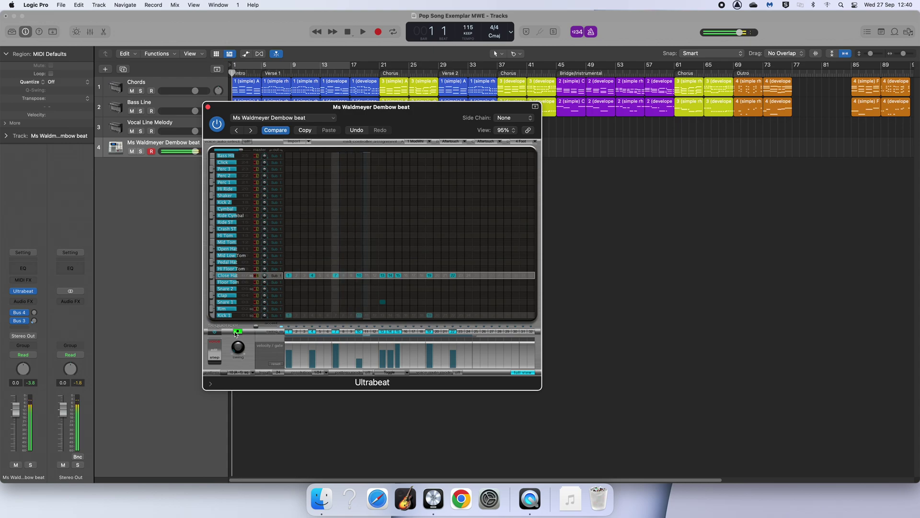
key("space")
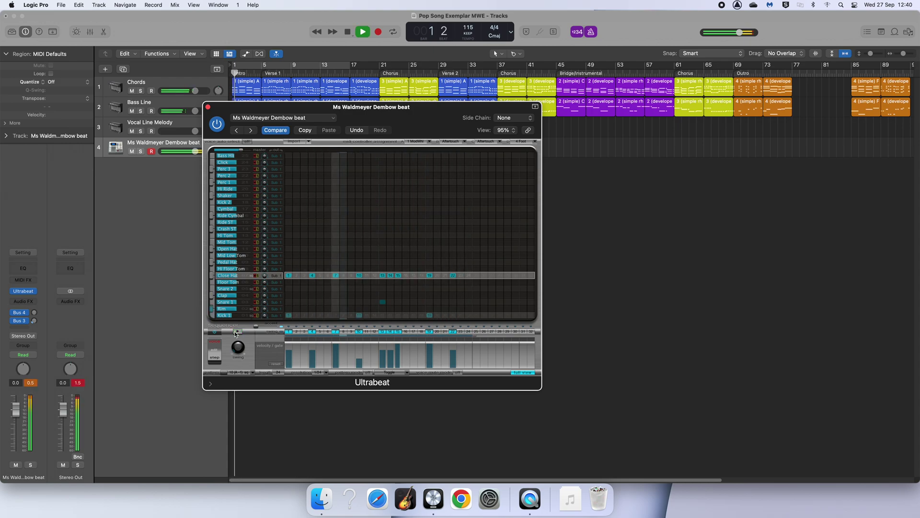
left_click(347, 31)
Save the Ultrabeat setting as the teacher's name followed by "Trap beat 1", replacing the existing file of that name
left_click_drag(309, 120, 382, 185)
left_click(375, 183)
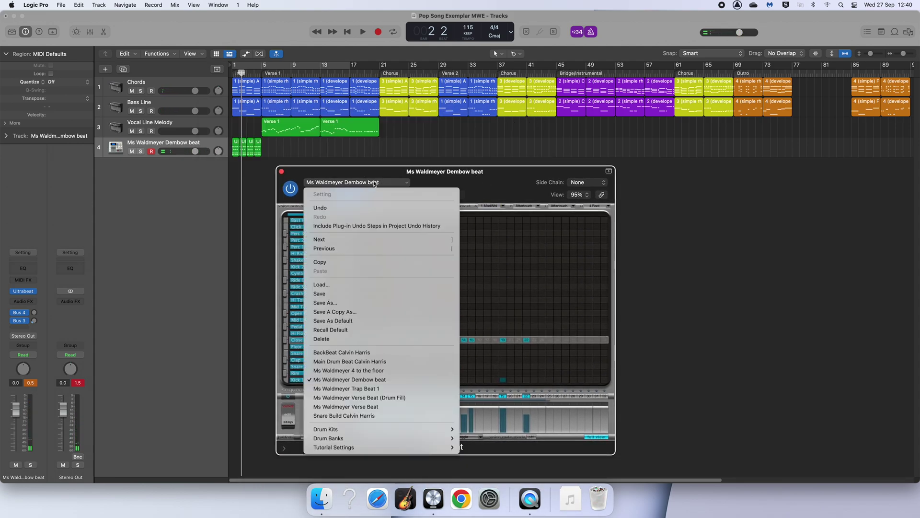
left_click(381, 313)
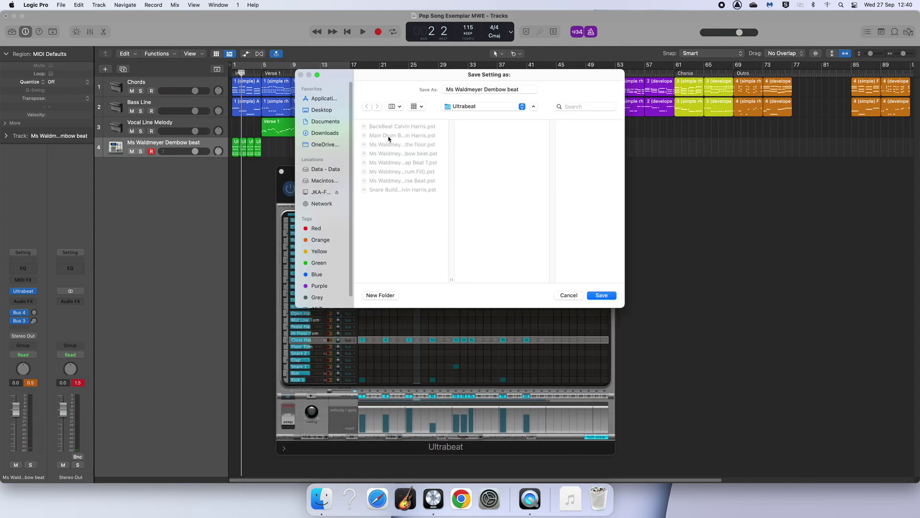
double_click(496, 91)
type("Trap")
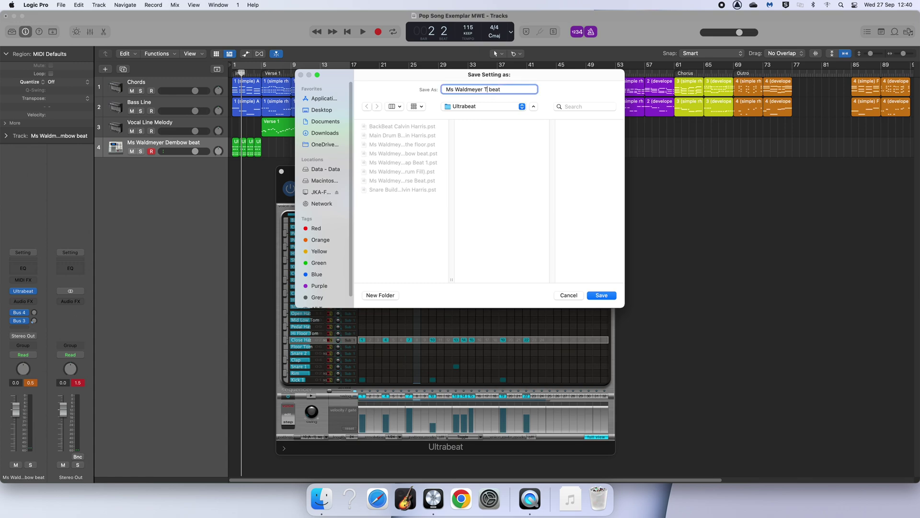
key("BackSpace")
key("Return")
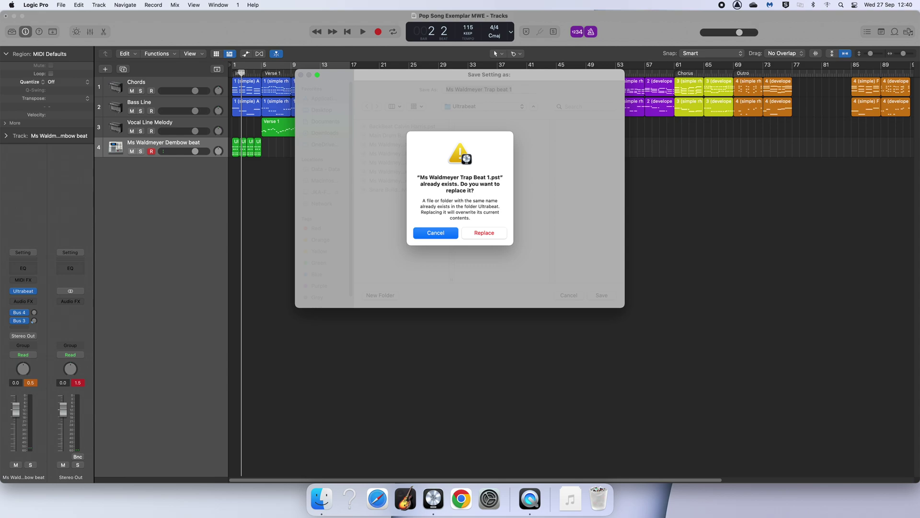
left_click(435, 233)
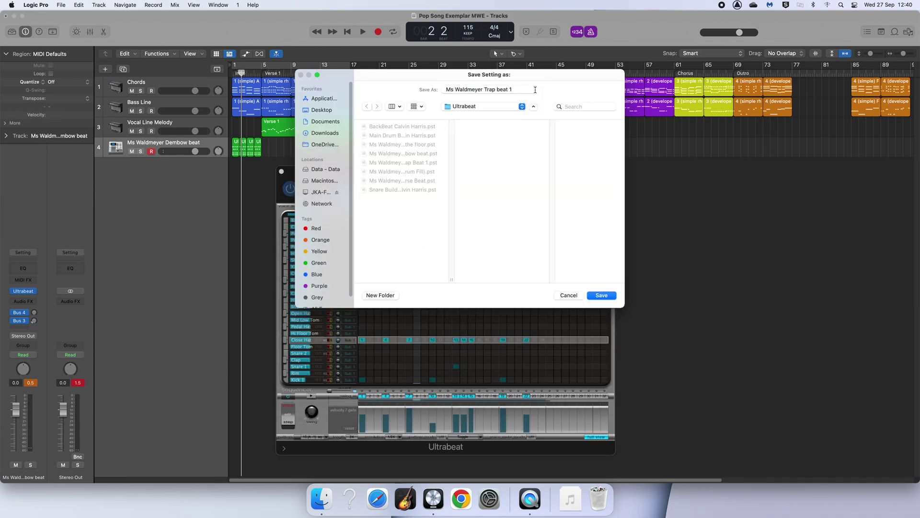
left_click(605, 295)
left_click(484, 233)
Place the programmed pattern as a region on the drum track at bar 21, the start of the Chorus
left_click_drag(491, 182, 542, 191)
left_click_drag(348, 430, 401, 175)
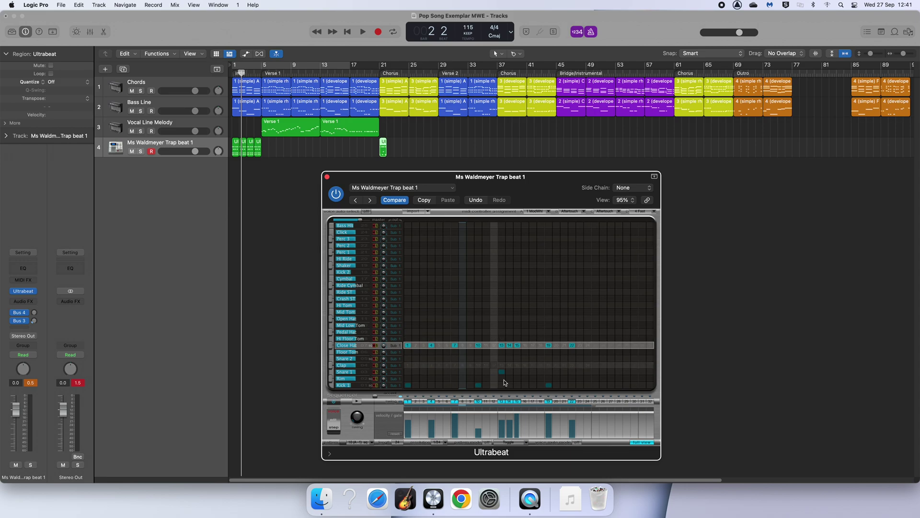
Vary the pattern by replacing the closed hi-hats on steps 14 and 15 with step 16, and the kicks on 1 and 10 with step 7
left_click(510, 345)
left_click(518, 345)
left_click(525, 345)
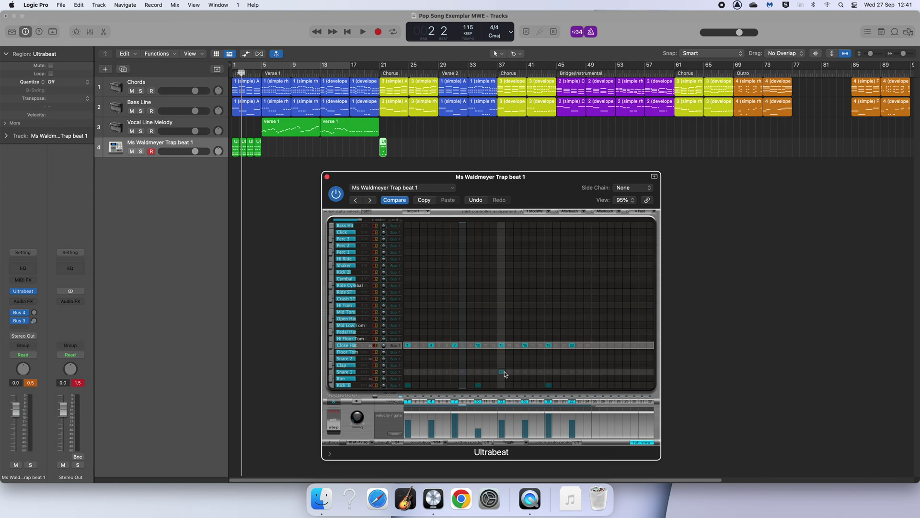
left_click(408, 384)
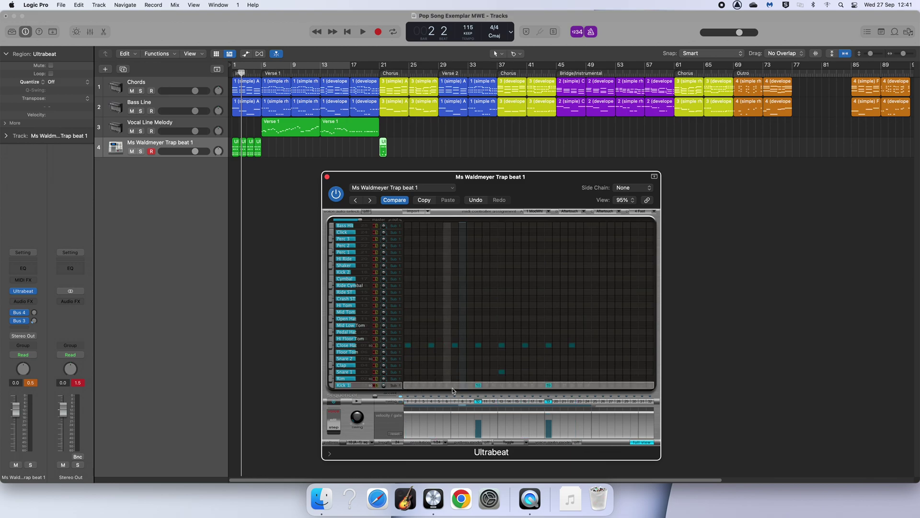
left_click(453, 385)
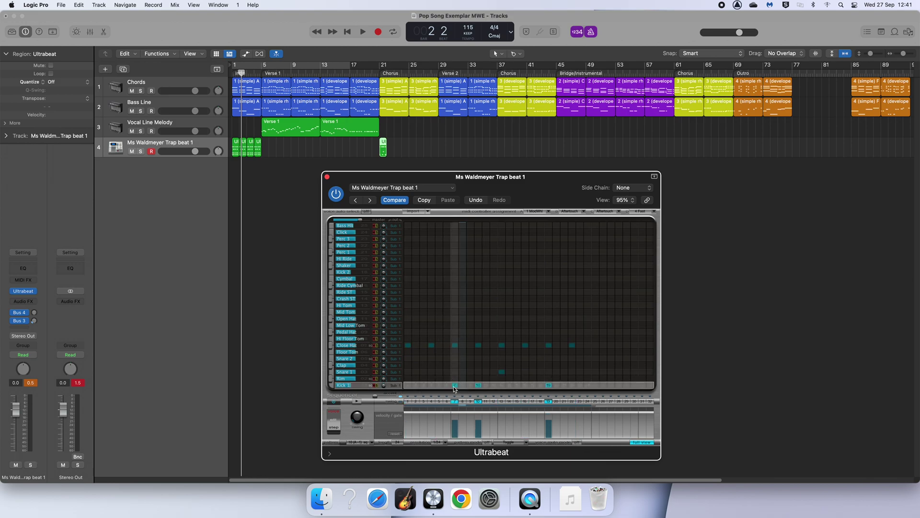
left_click(478, 385)
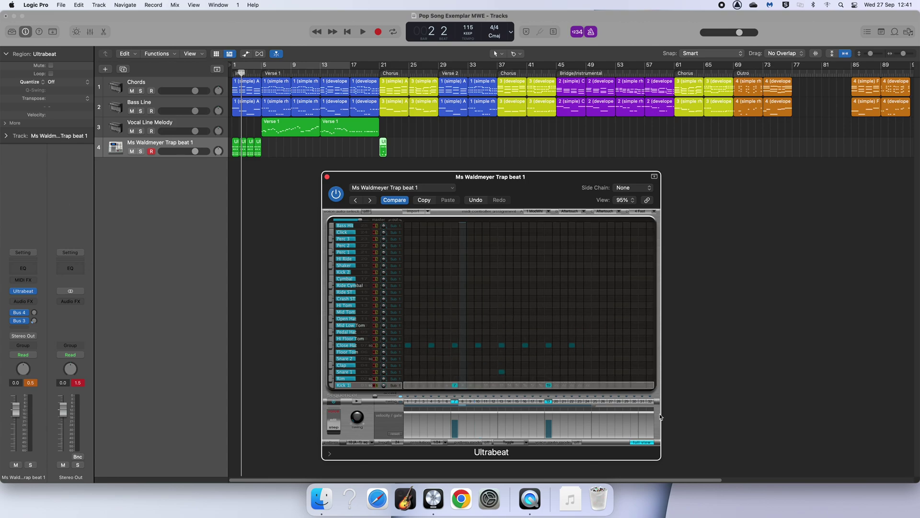
Audition the varied pattern with the project, return the playhead to bar 1 and play the pattern on its own
key("space")
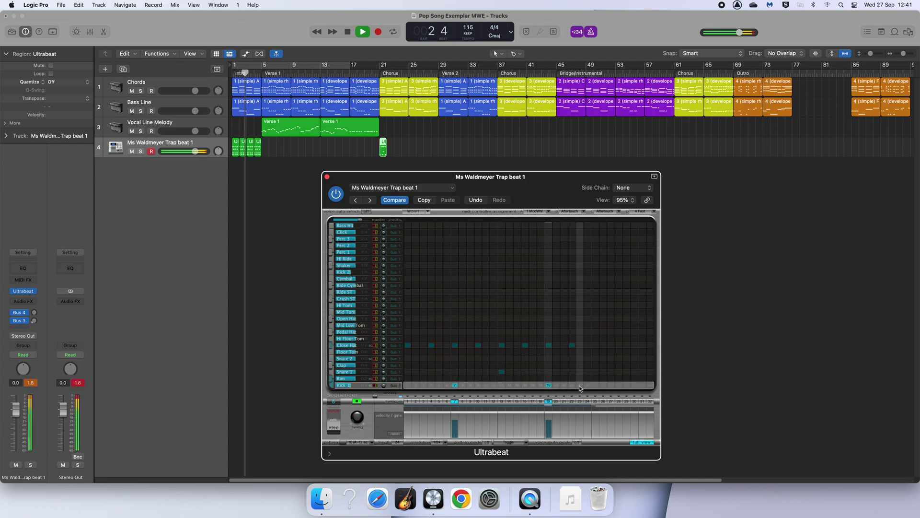
key("space")
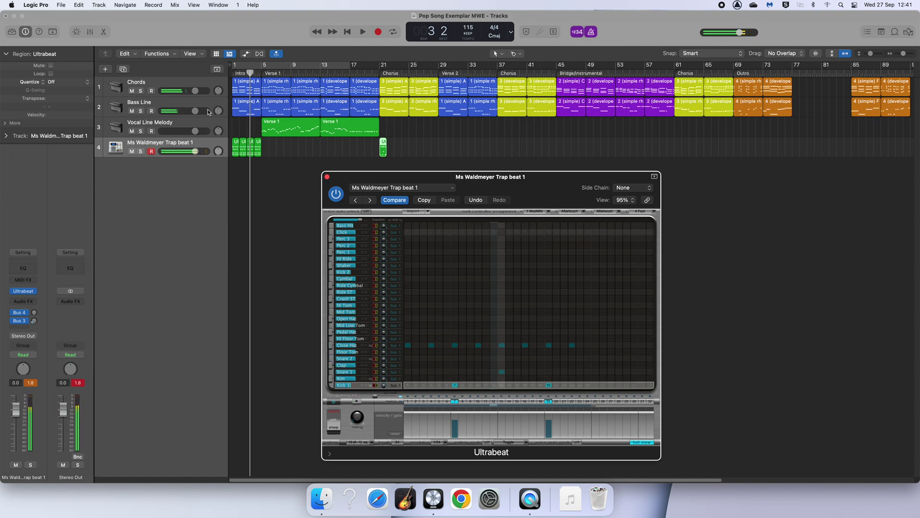
left_click(348, 32)
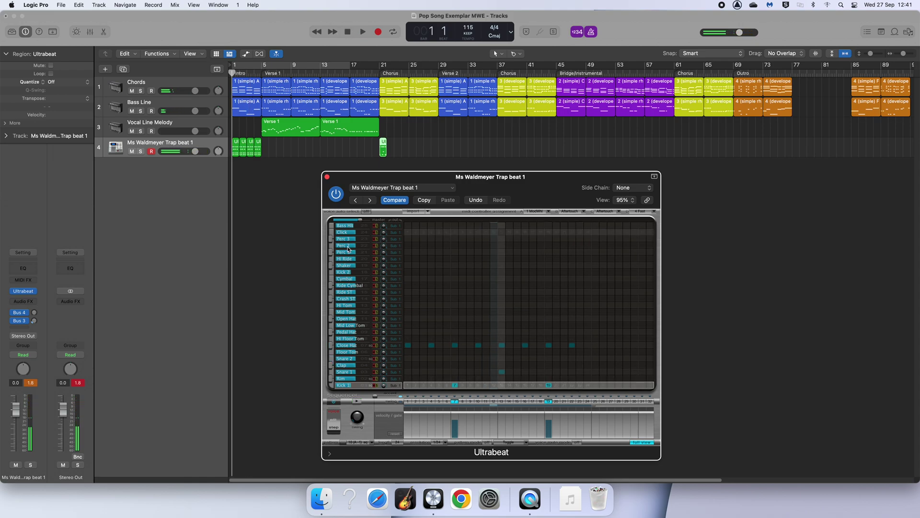
left_click(355, 402)
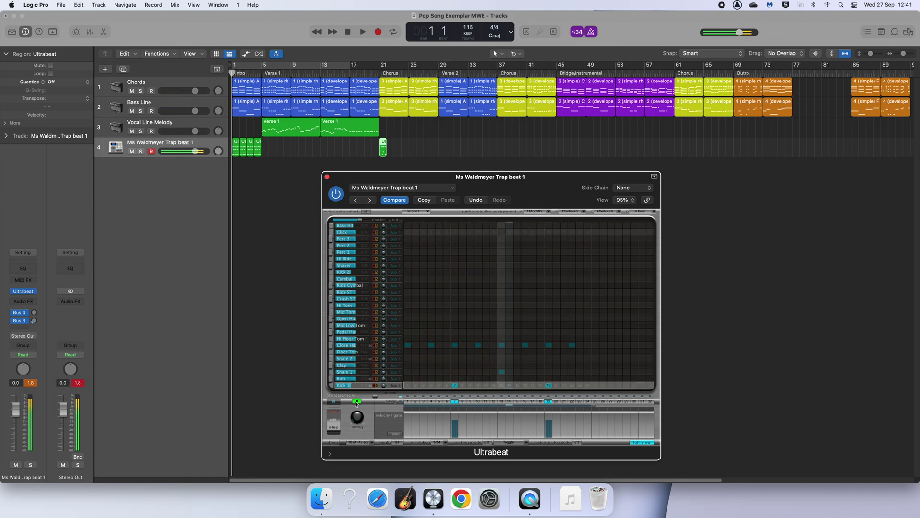
Save a copy of the Ultrabeat setting as the teacher's name followed by "Trap beat 2"
left_click(412, 187)
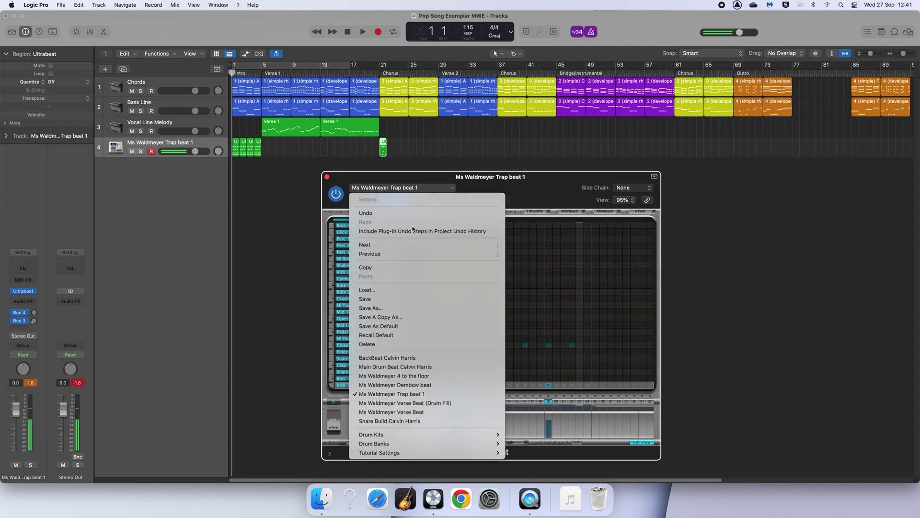
left_click(403, 319)
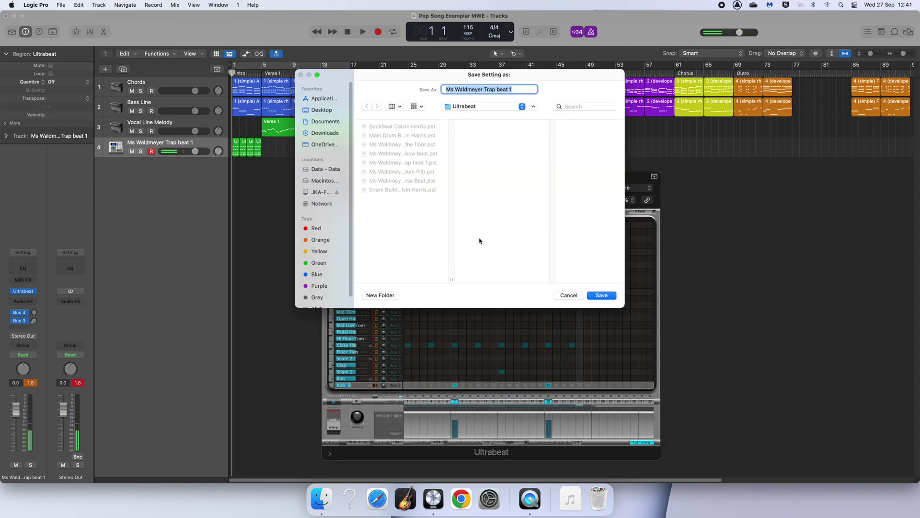
left_click(516, 88)
key("BackSpace")
type("2")
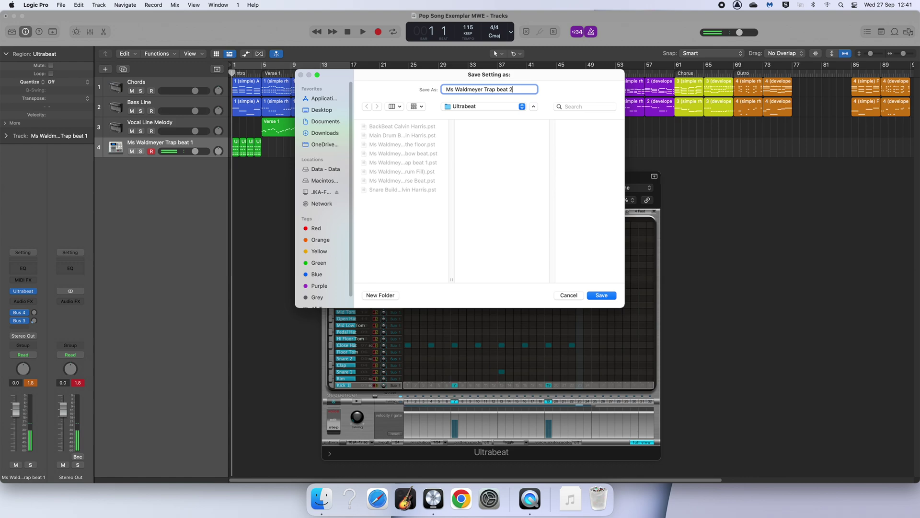
key("Return")
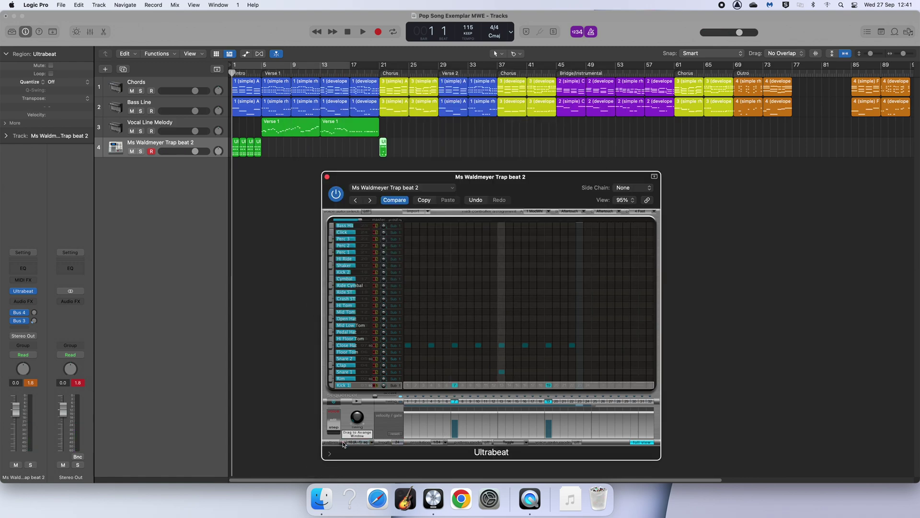
Place the varied pattern on the drum track at bar 22 and close Ultrabeat with its step sequencer switched off
left_click_drag(343, 441, 390, 148)
left_click_drag(444, 178, 480, 183)
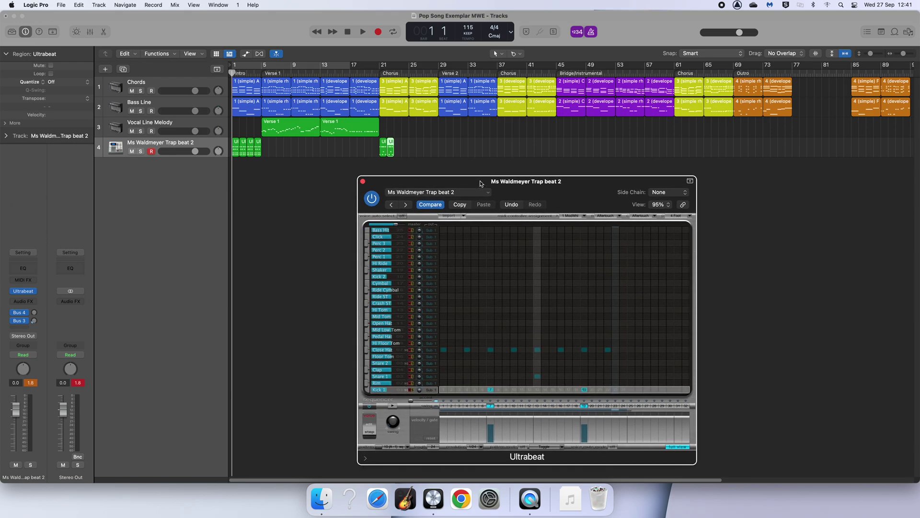
left_click(369, 410)
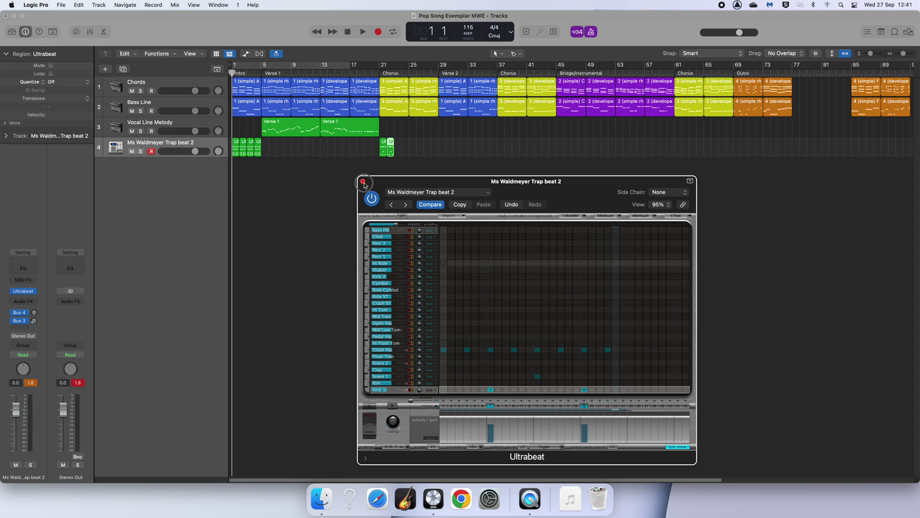
left_click(363, 181)
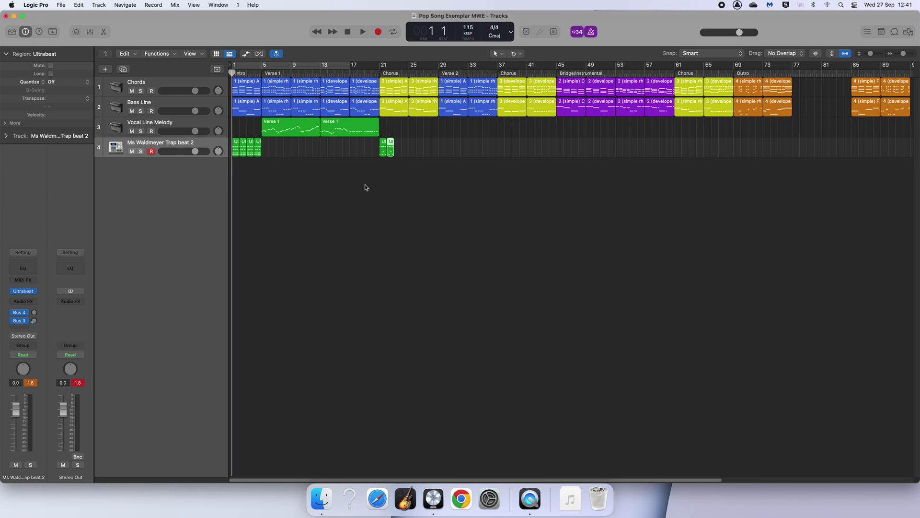
Join the two trap beat regions at bars 21 and 22 into one region with the Glue Tool
left_click(904, 54)
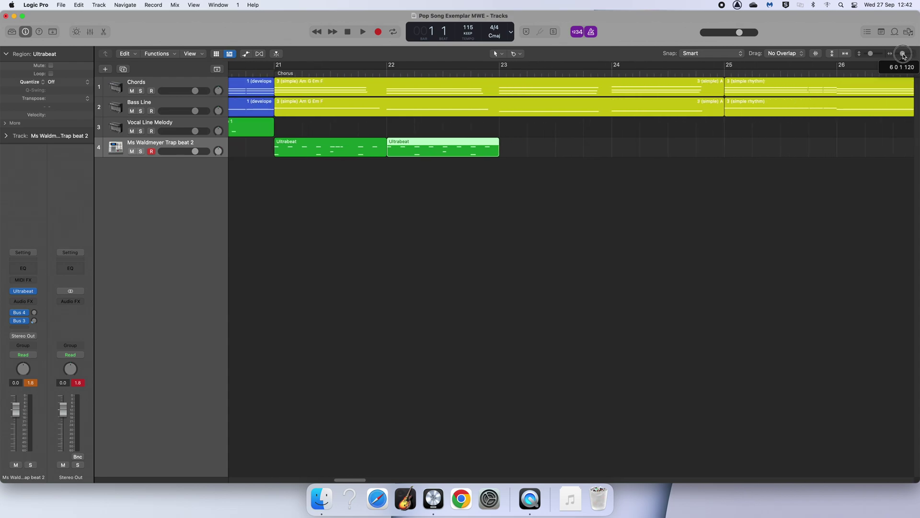
left_click(582, 247)
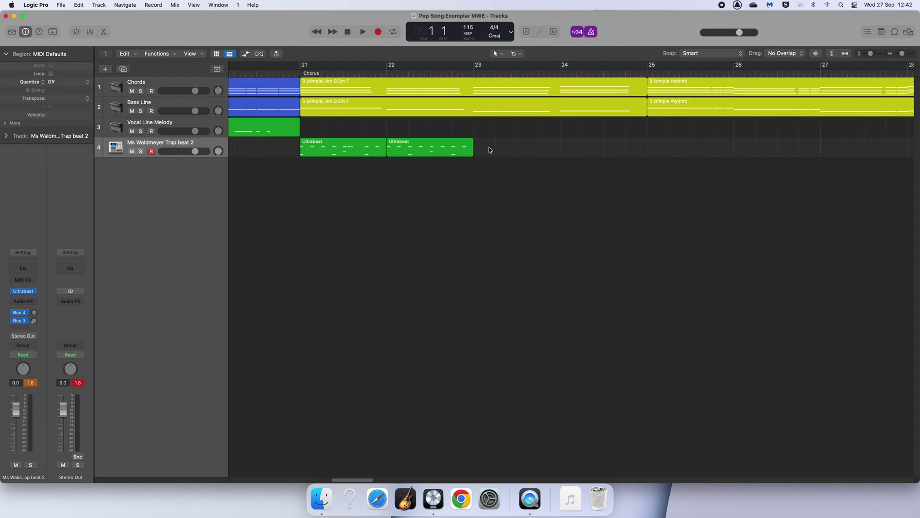
left_click_drag(496, 152, 345, 144)
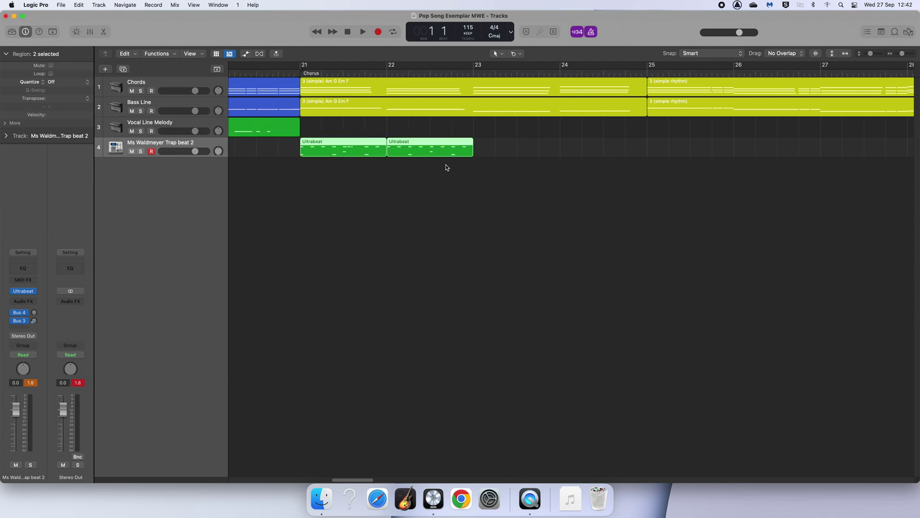
left_click(479, 143)
left_click(397, 150)
left_click(330, 152, "shift")
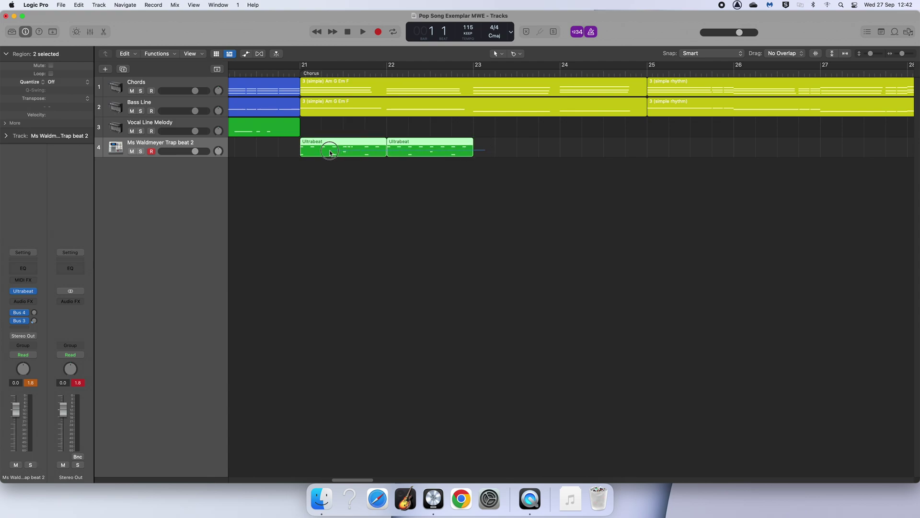
left_click(517, 54)
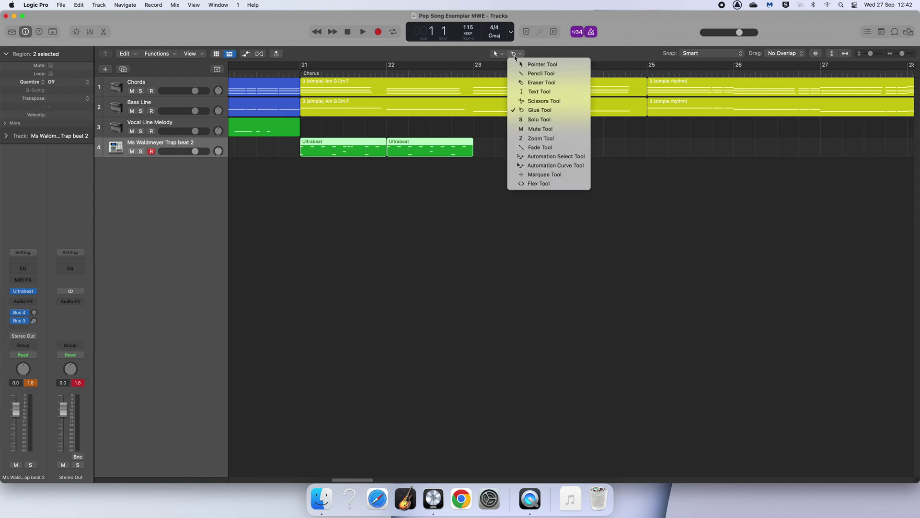
left_click(535, 112)
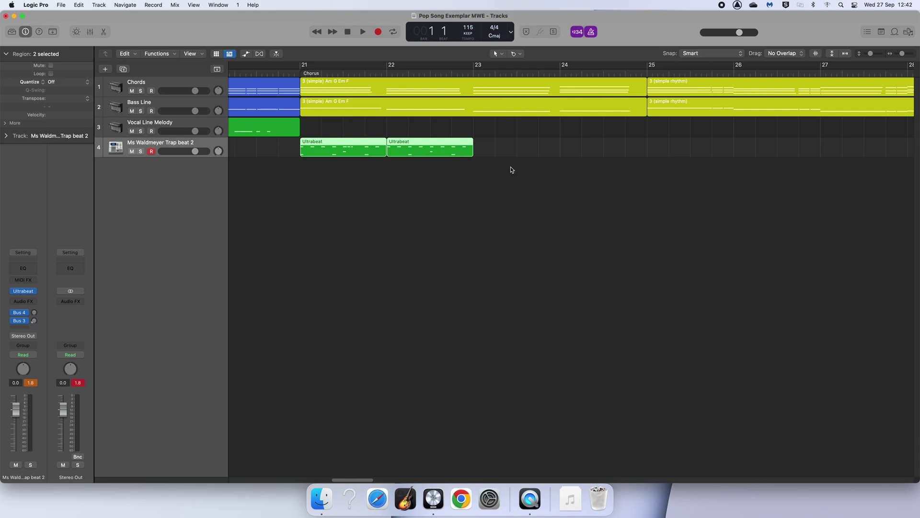
left_click(398, 145, "super")
Repeat the joined trap beat region twice, filling the drum track from bar 23 up to bar 27
key("super+r")
key("super+r")
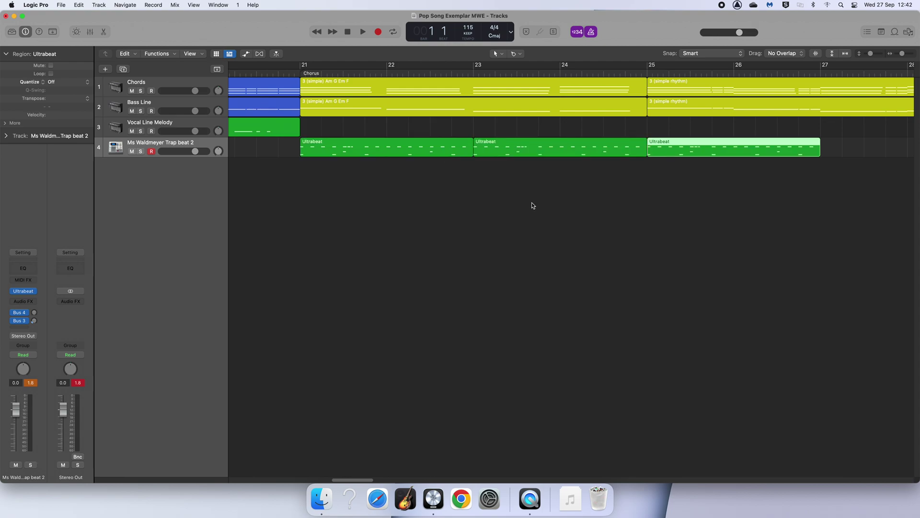
left_click(533, 204)
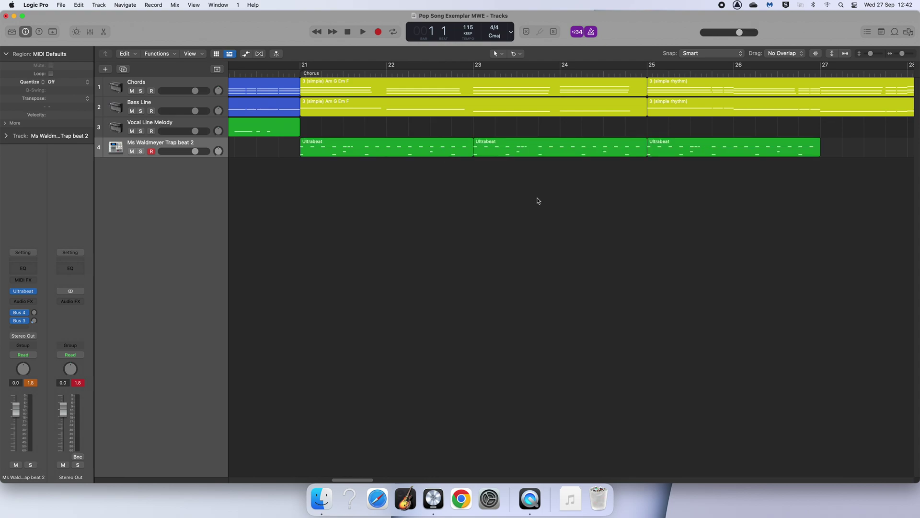
Play the Chorus from bar 21 to audition the trap beat with the chords and bass line
left_click(301, 76)
key("space")
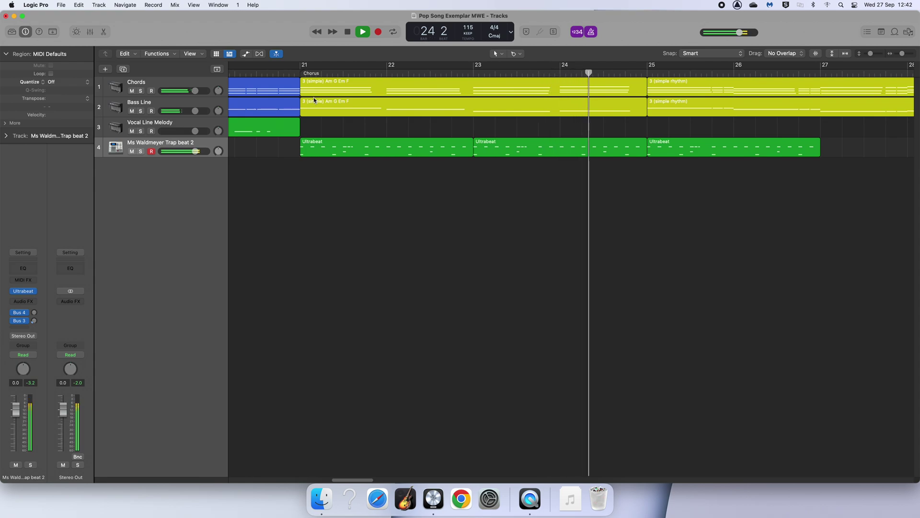
key("space")
Set the project tempo to 140 and audition the Chorus again from bar 21
double_click(467, 27)
type("140")
key("Return")
left_click(302, 72)
key("space")
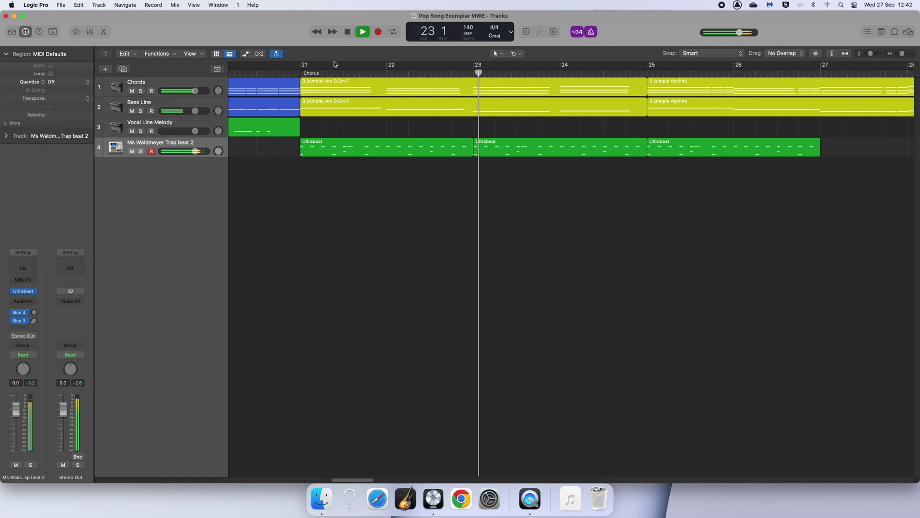
left_click(346, 34)
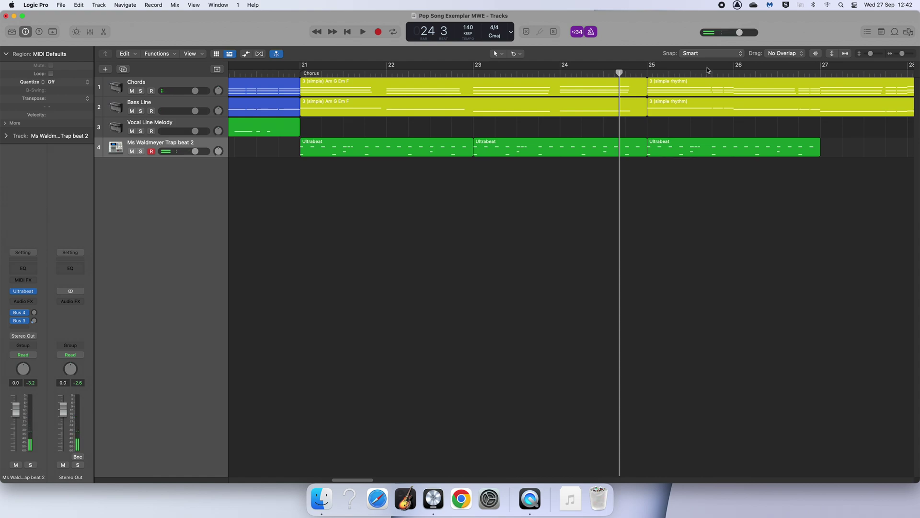
Repeat the four Intro drum regions four times so the dembow beat fills Verse 1 up to the Chorus at bar 21
left_click(845, 53)
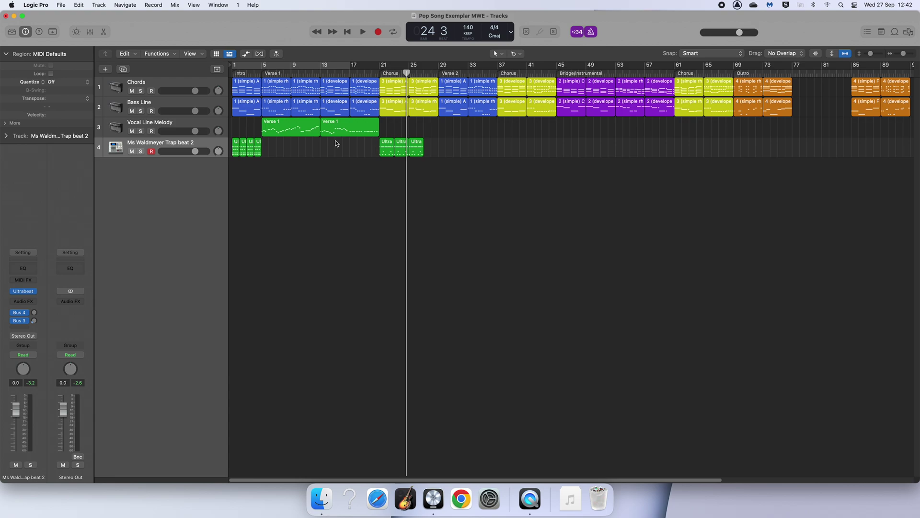
left_click_drag(266, 153, 235, 152)
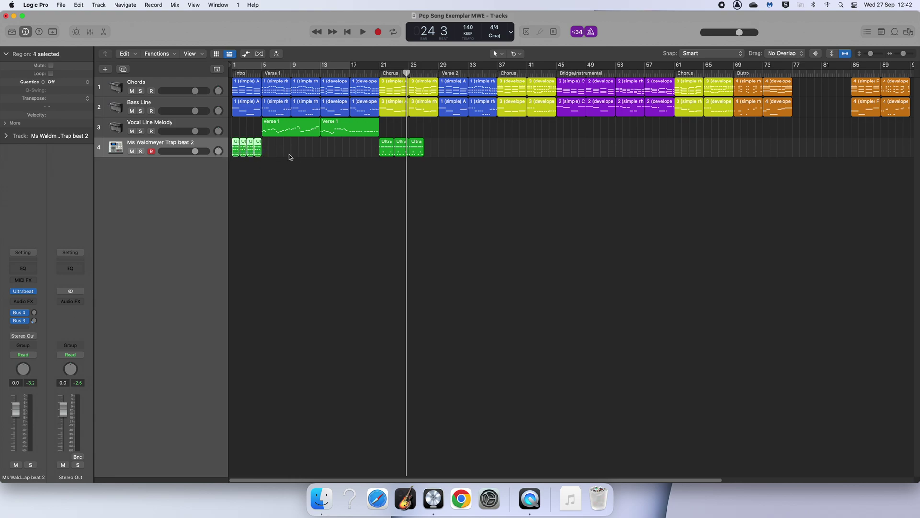
key("super+r")
key("super+r")
key("super+r")
key("super+r")
left_click(320, 179)
Complete the first Chorus with a trap beat region at bar 27 and copy it to the second Chorus at bar 37
left_click_drag(429, 154, 509, 157)
key("shift+super+a")
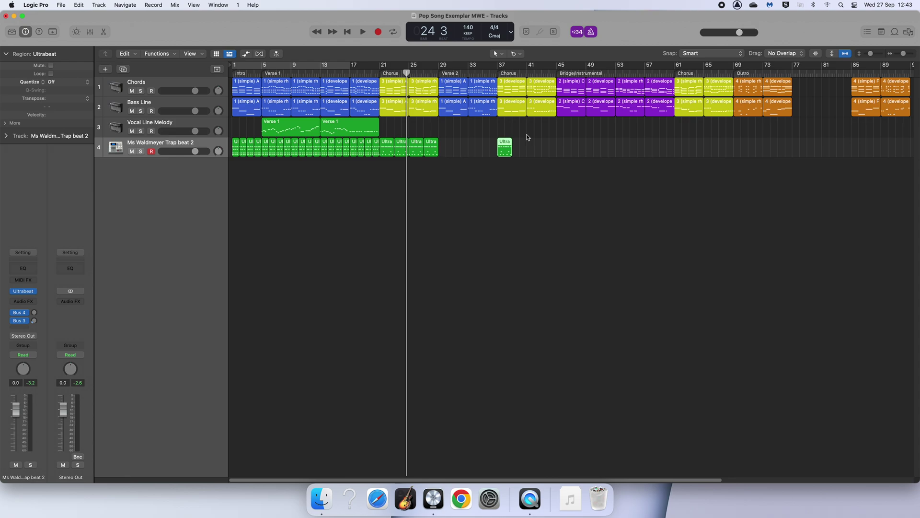